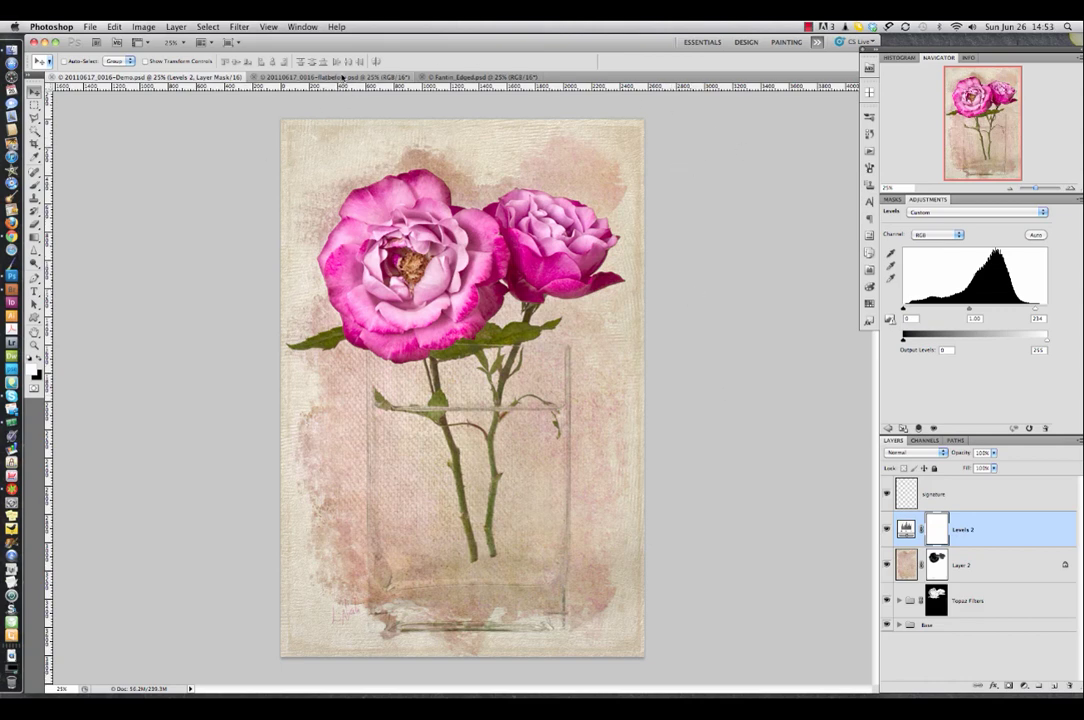
Rotate the Fantin_Edged.psd texture canvas 90° clockwise.
left_click(343, 78)
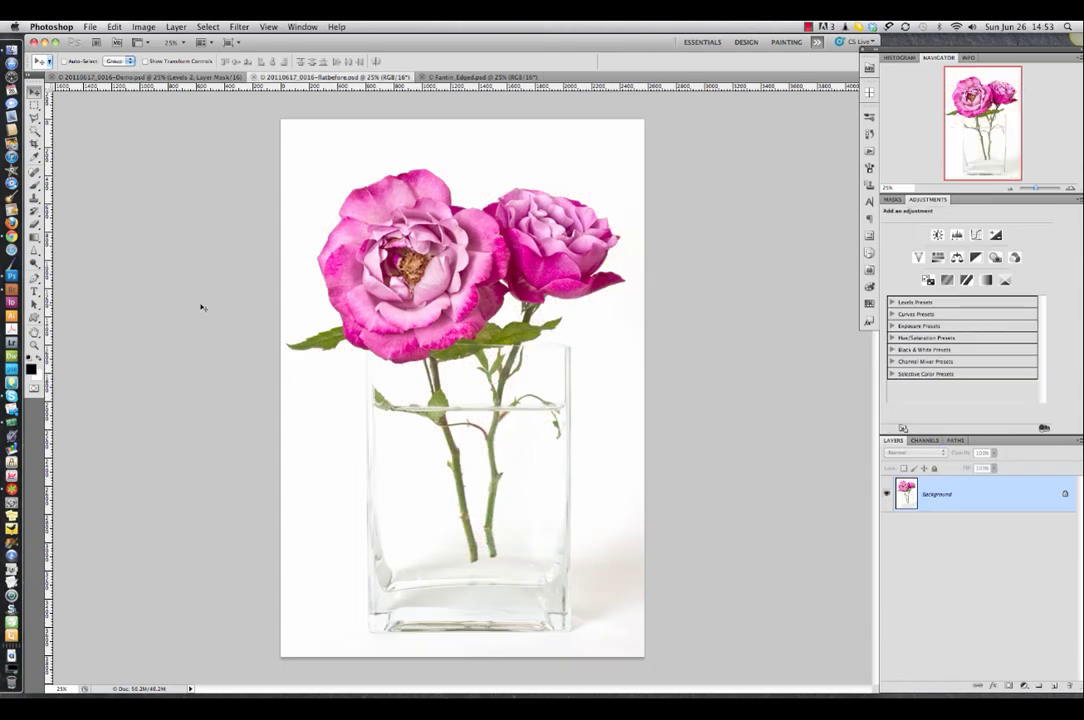
left_click(450, 77)
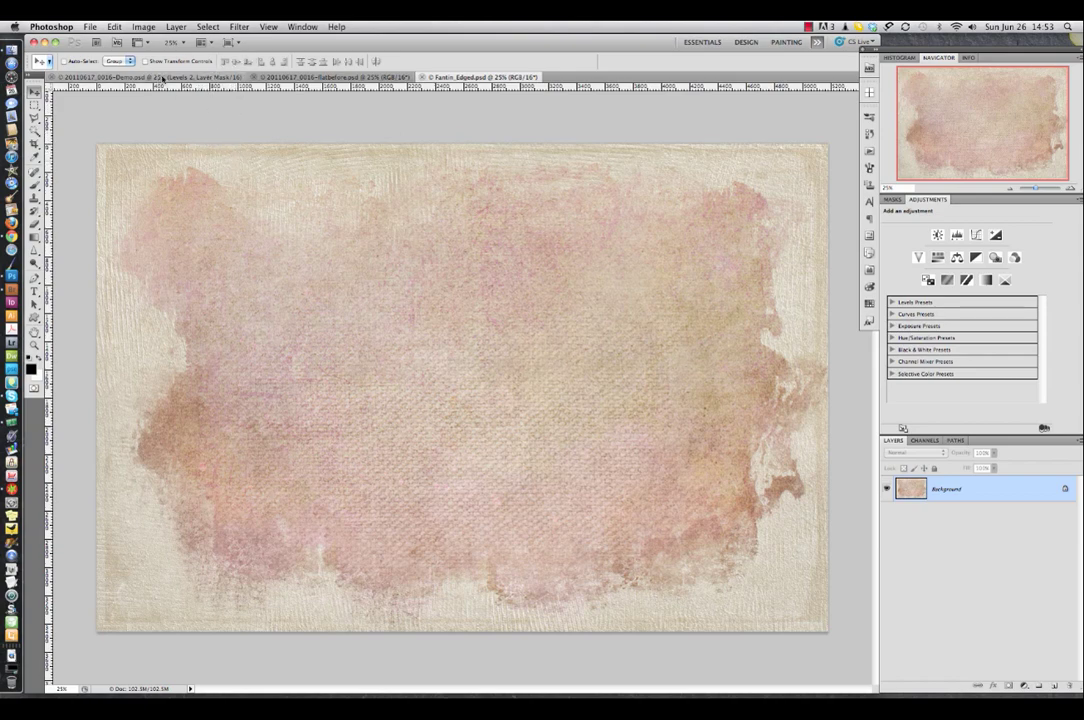
left_click(288, 77)
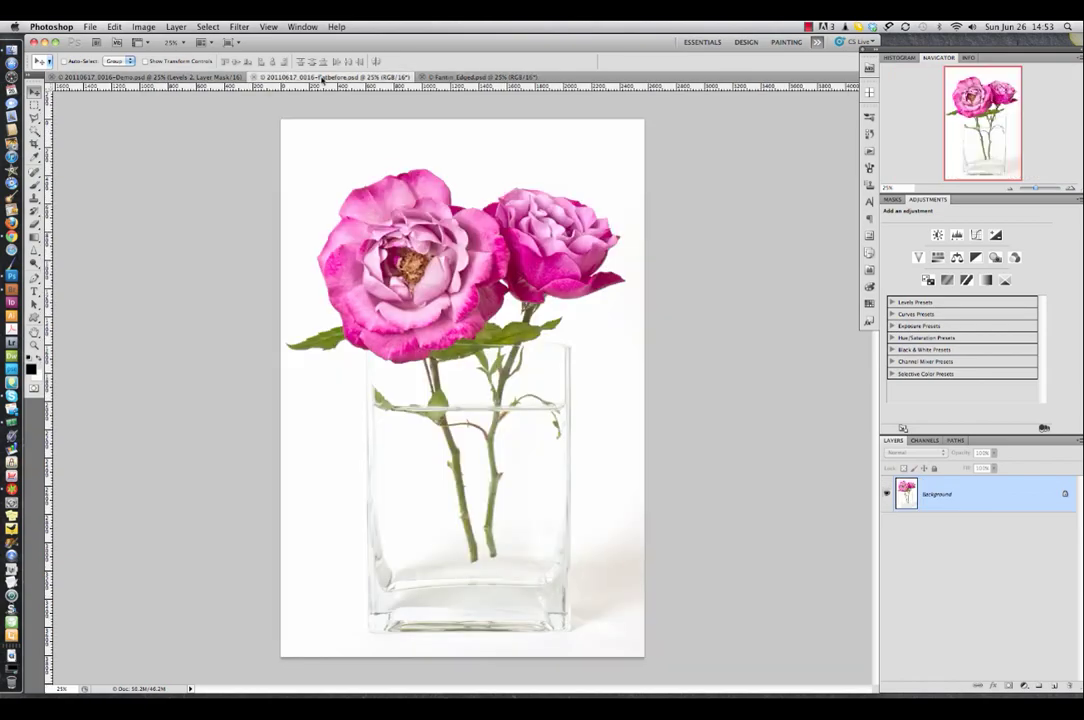
left_click(437, 77)
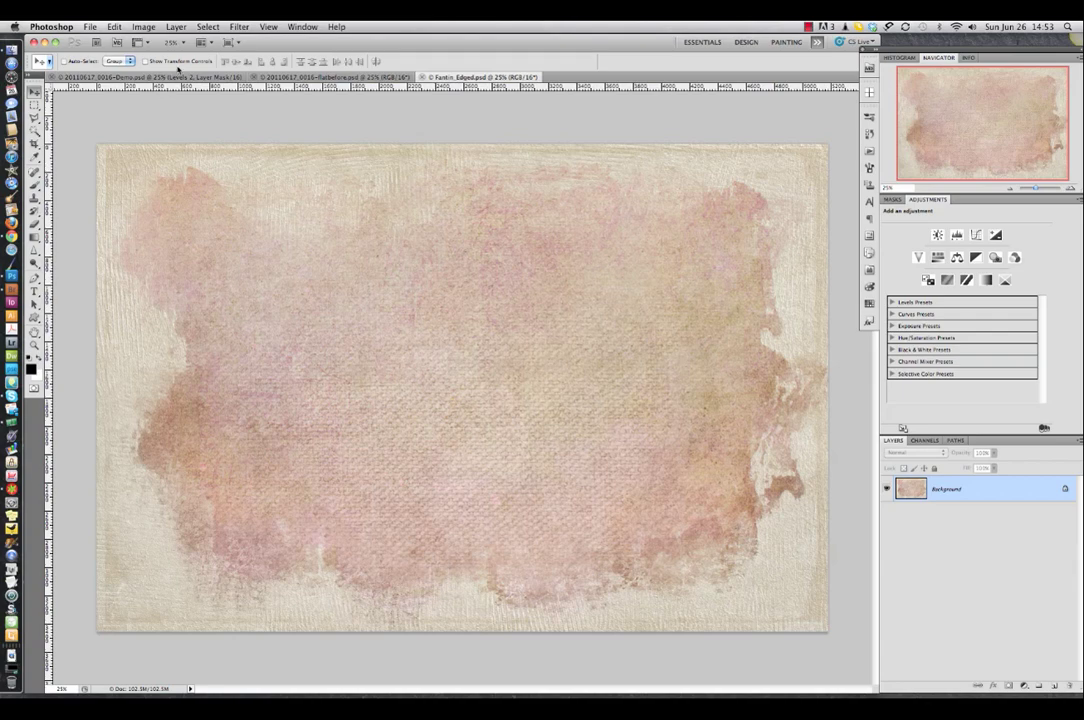
left_click(145, 27)
mouse_move(170, 150)
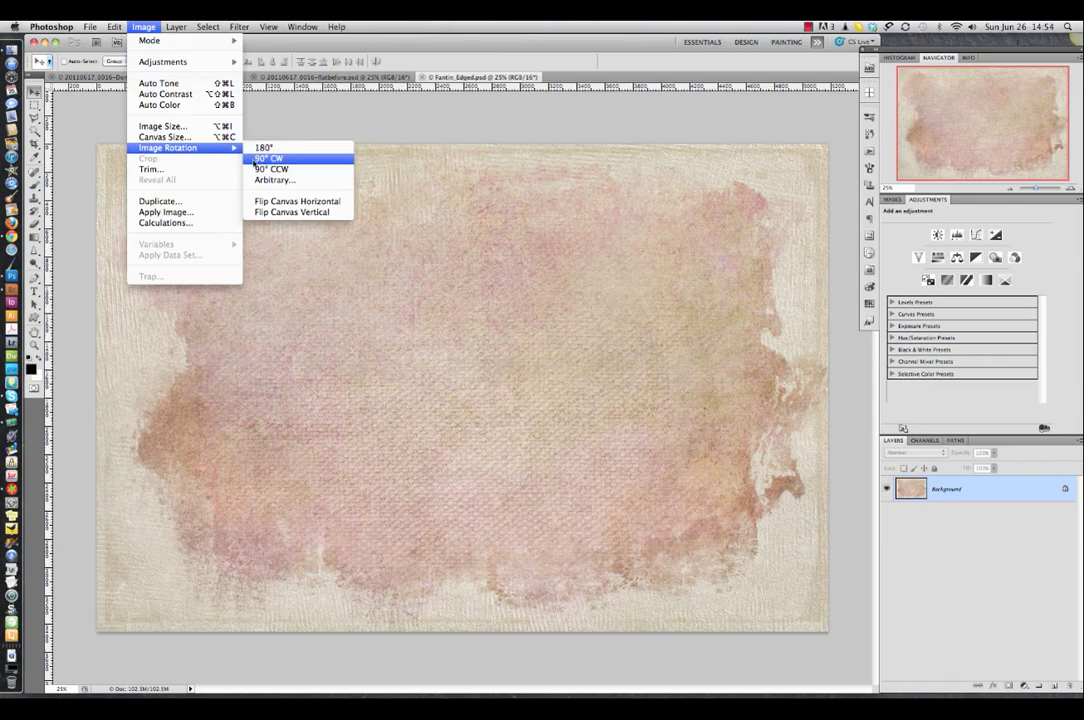
left_click(256, 159)
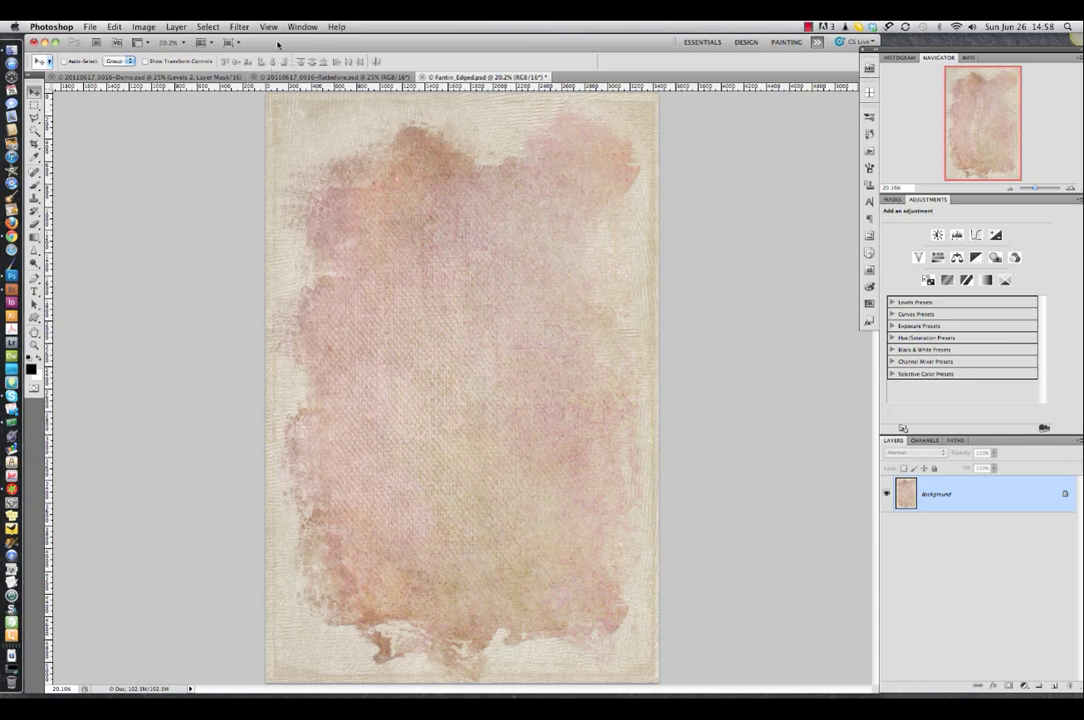
Resize the rotated texture to 2575 × 3812 pixels by taking the image size from 20110617_0016-flatbefore.psd.
key("super+alt+i")
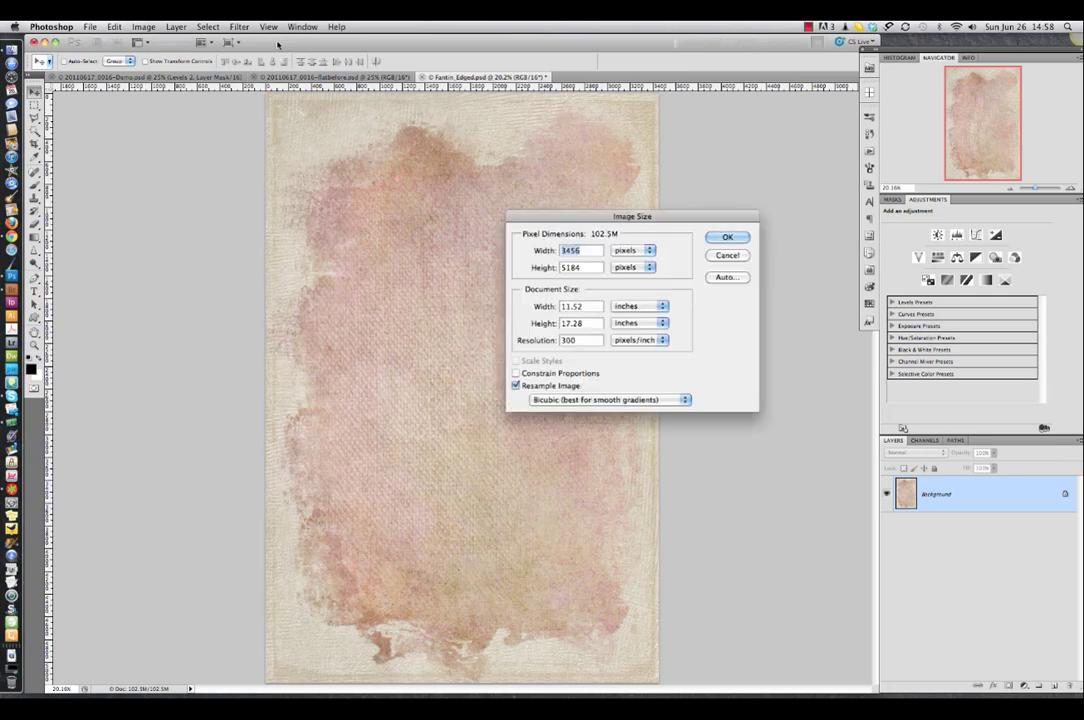
left_click_drag(563, 212, 569, 205)
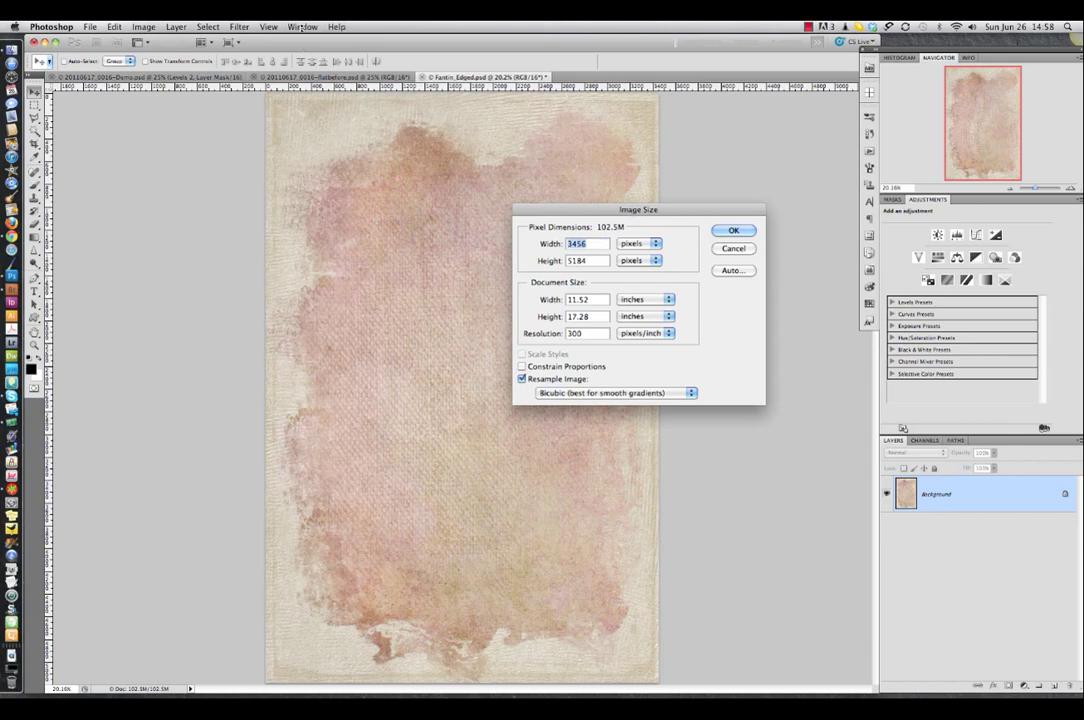
left_click(303, 27)
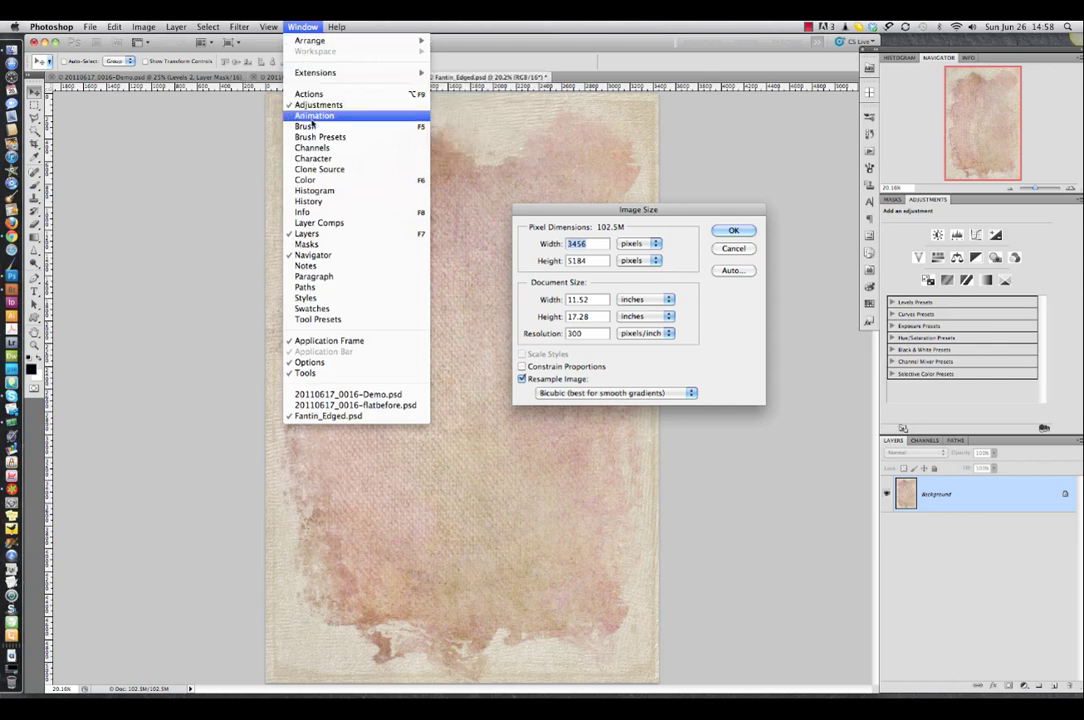
left_click(393, 408)
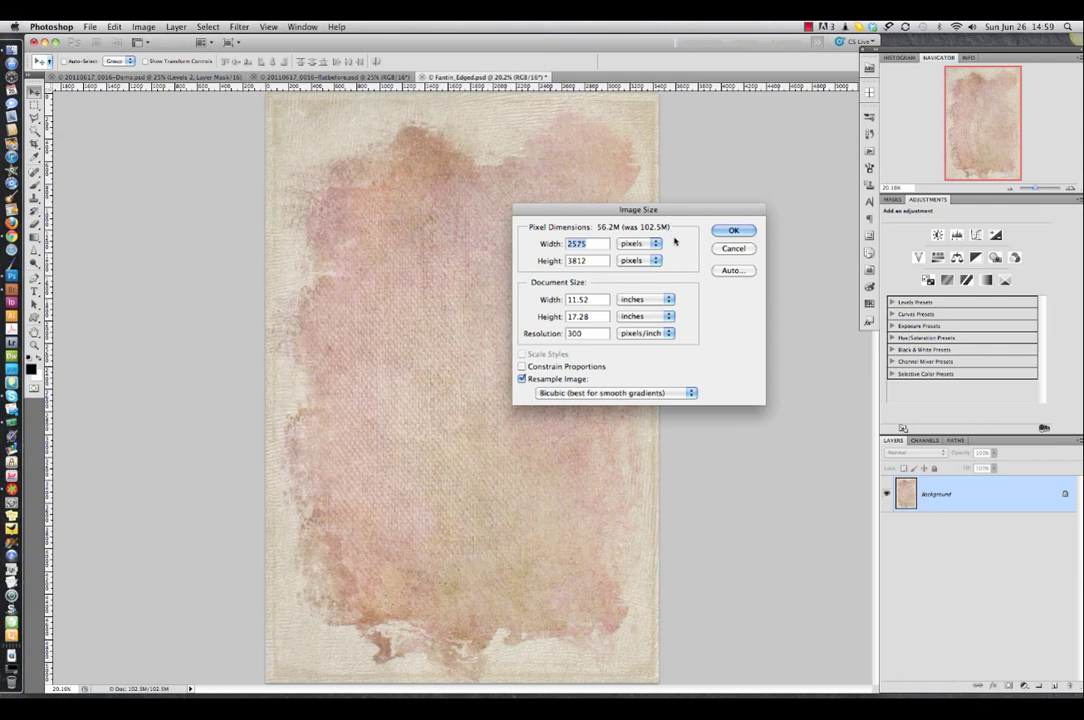
left_click(733, 231)
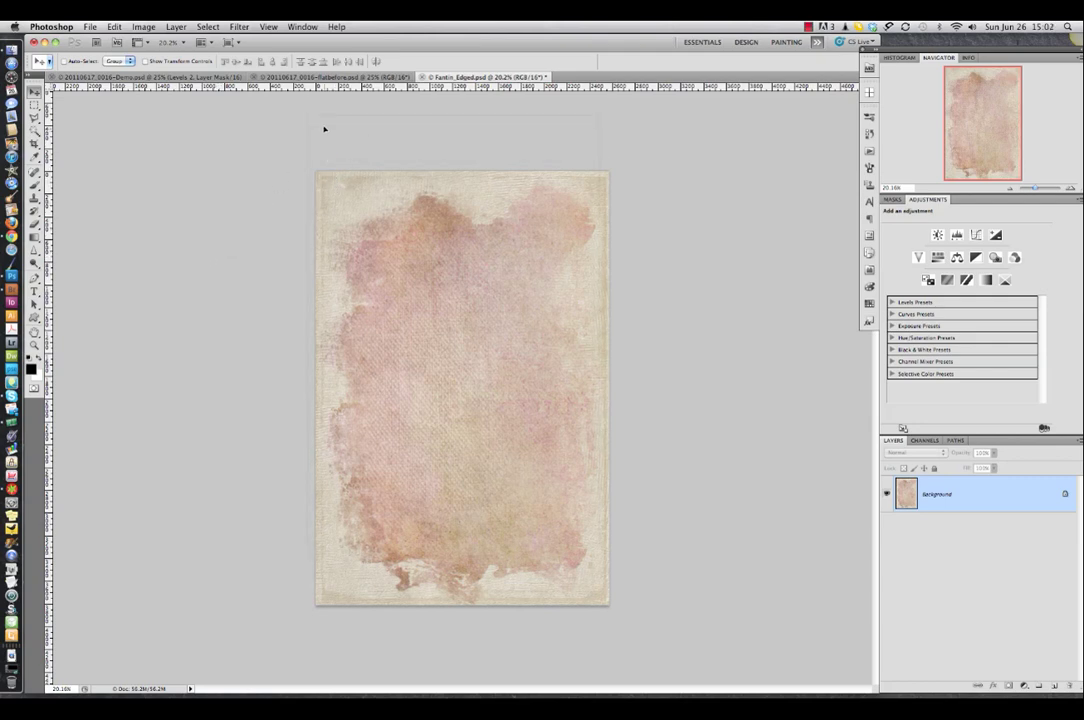
Copy the resized texture onto the 20110617_0016-flatbefore.psd photo as a centred layer and undo the copy.
left_click(318, 77)
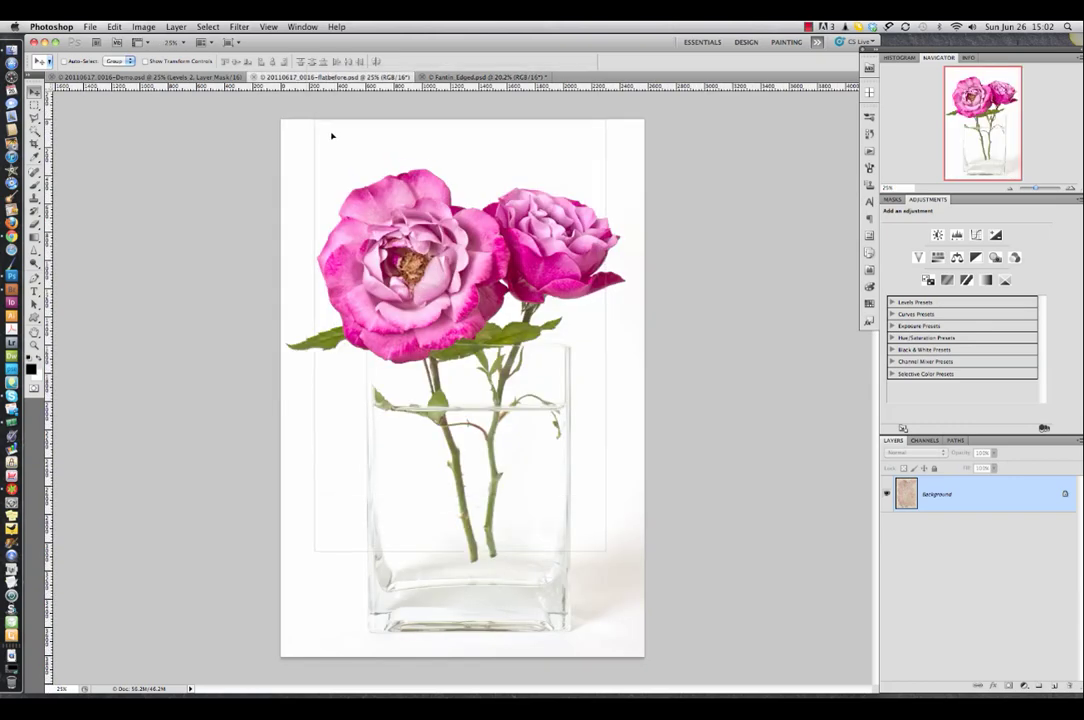
left_click_drag(337, 171, 340, 149)
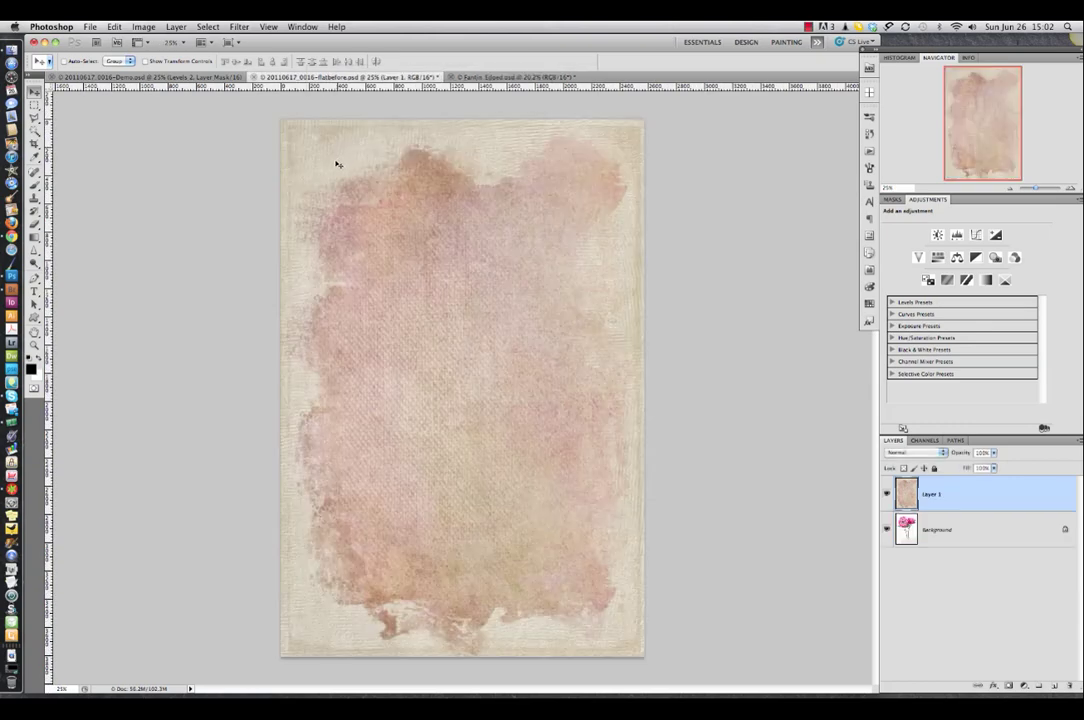
key("super+z")
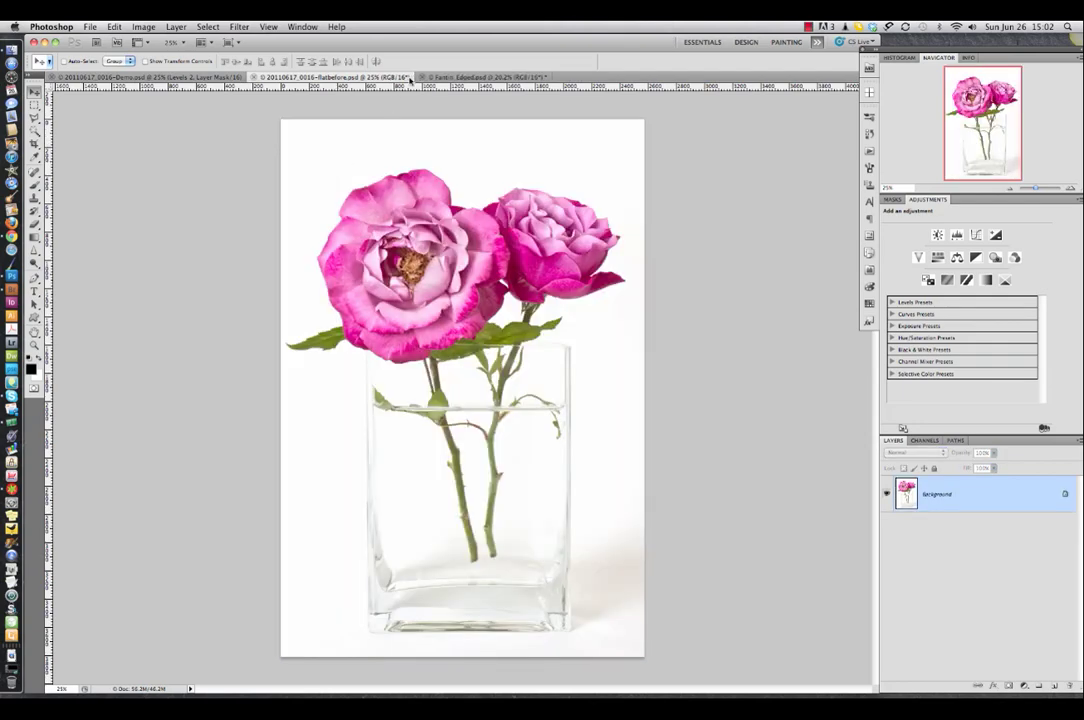
Duplicate the Background layer of Fantin_Edged.psd into 20110617_0016-flatbefore.psd as "Background copy".
left_click(487, 77)
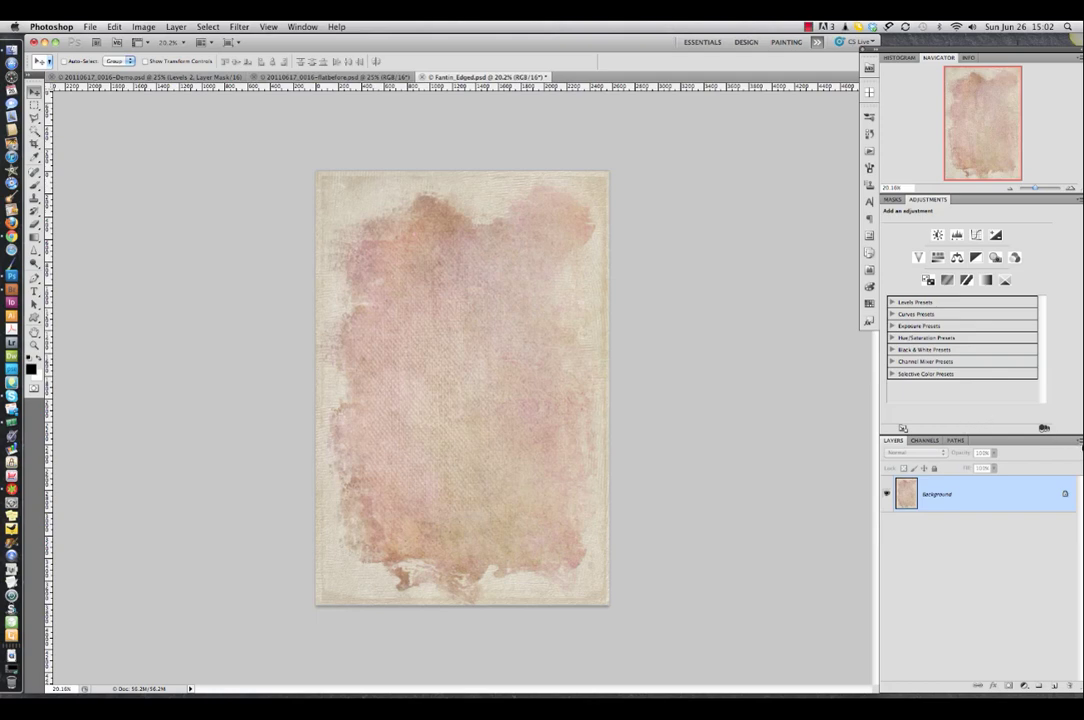
left_click(1078, 442)
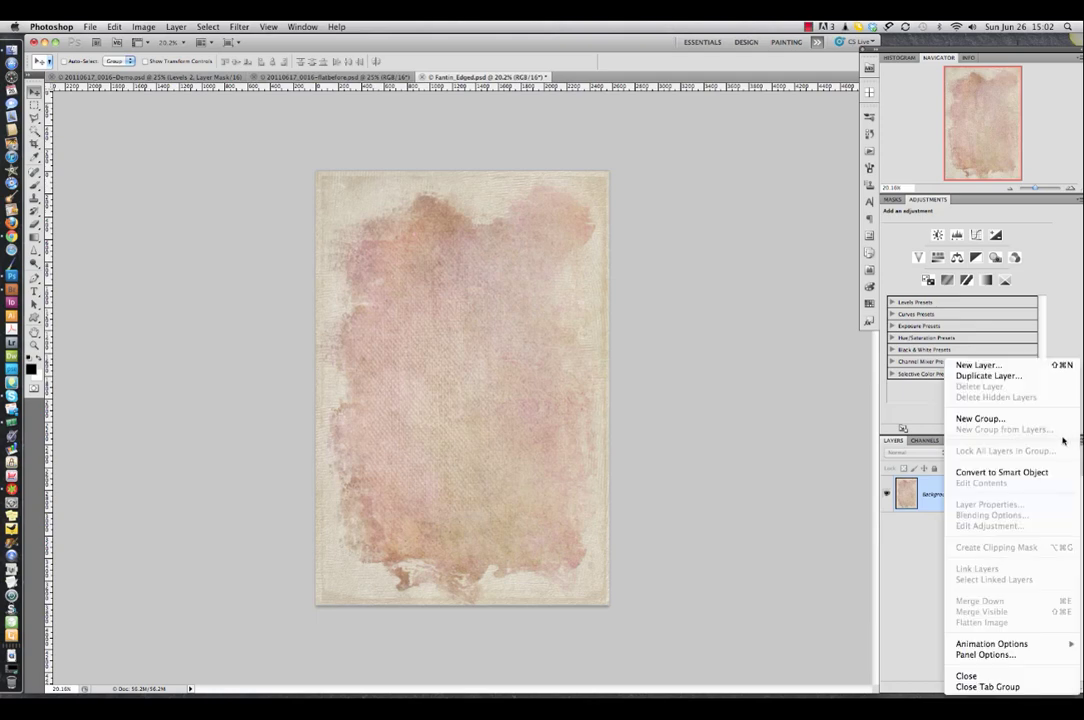
left_click(1010, 376)
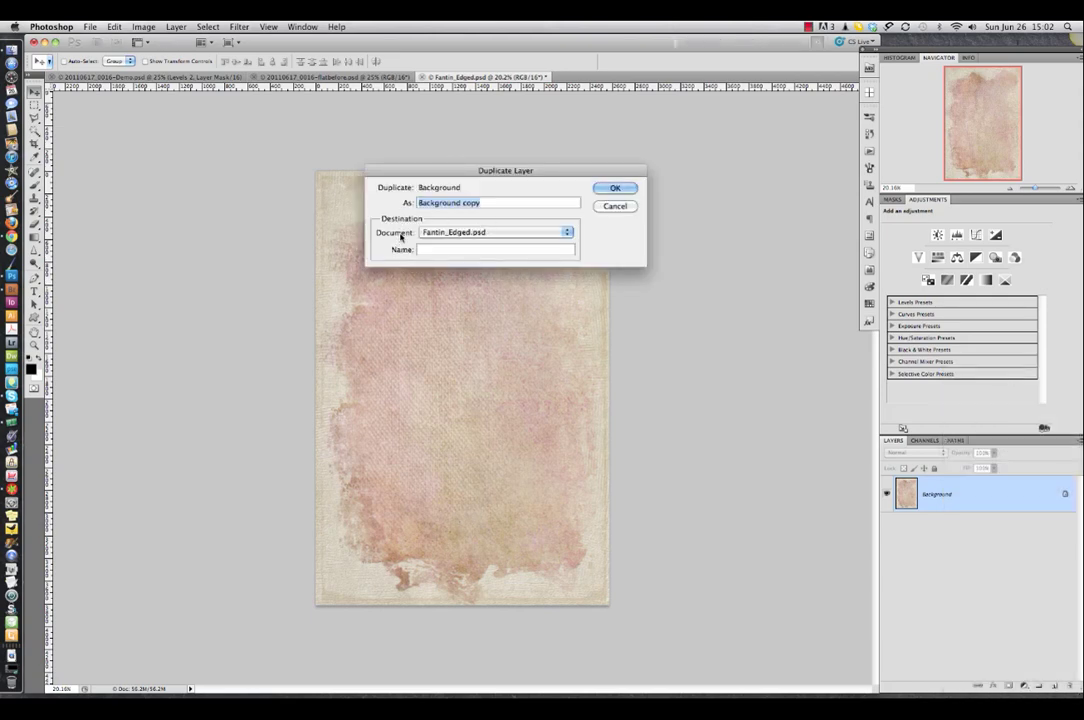
left_click(478, 234)
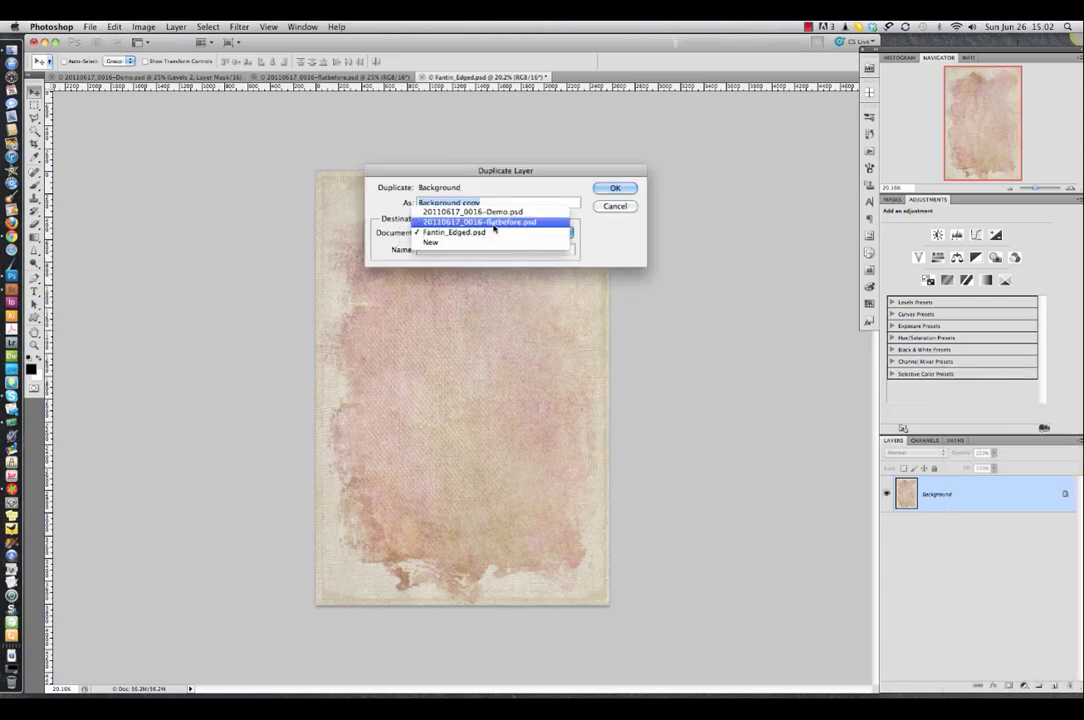
left_click(496, 222)
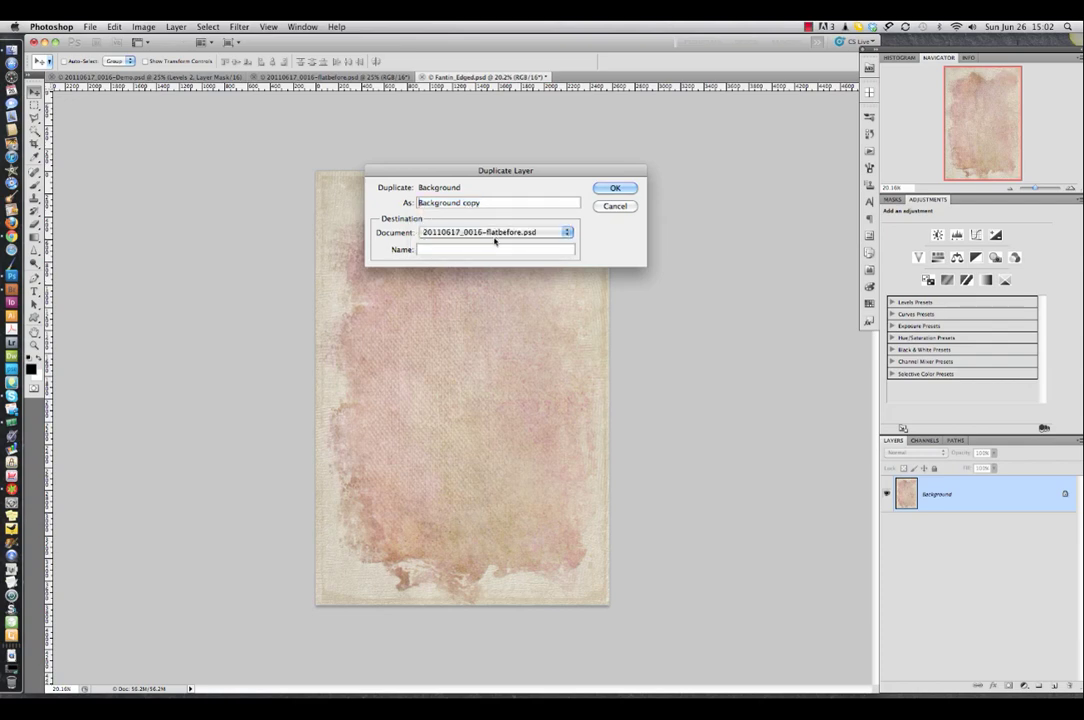
left_click(618, 189)
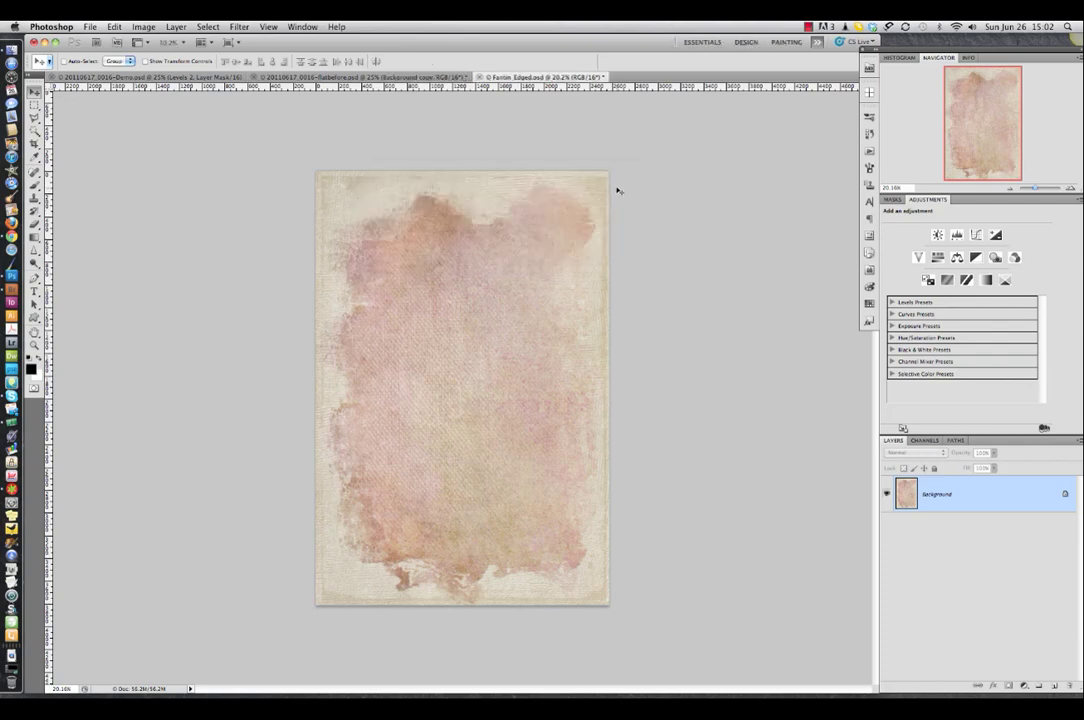
Set the blend mode of the Background copy texture layer in 20110617_0016-flatbefore.psd to Multiply.
left_click(358, 78)
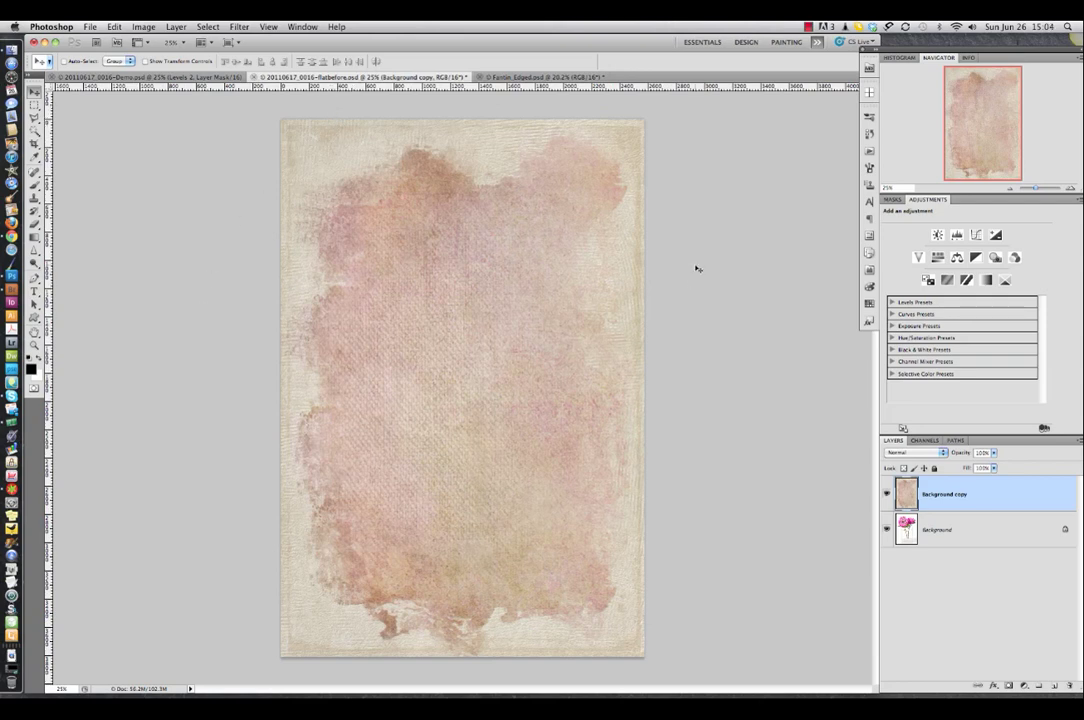
left_click(912, 452)
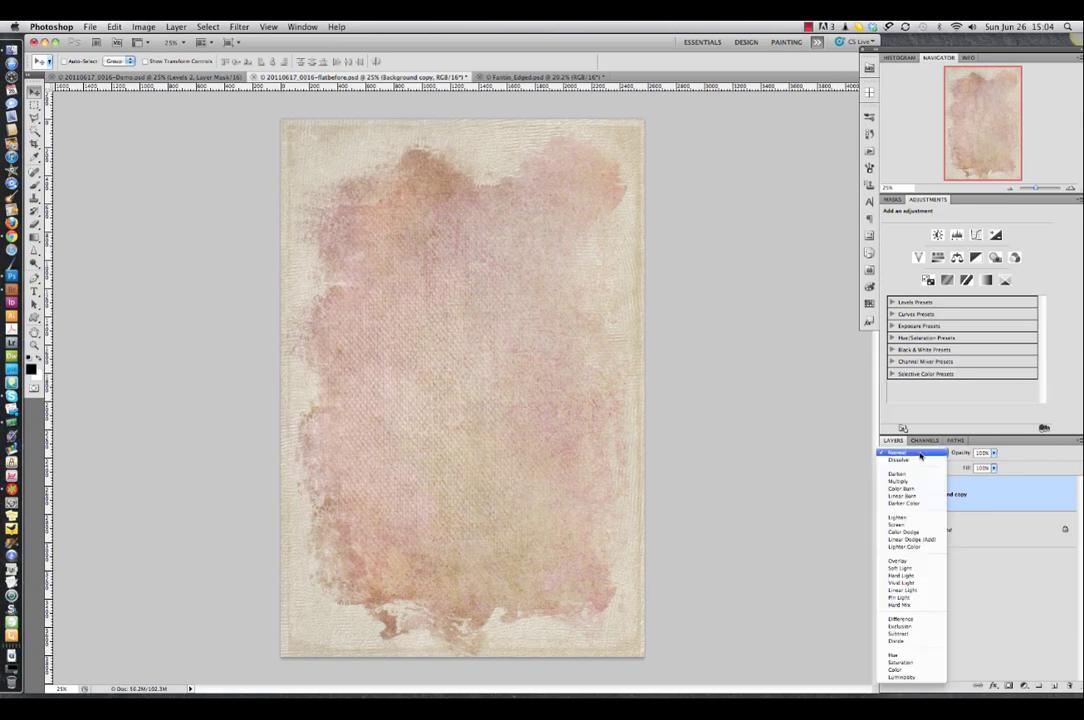
left_click(914, 481)
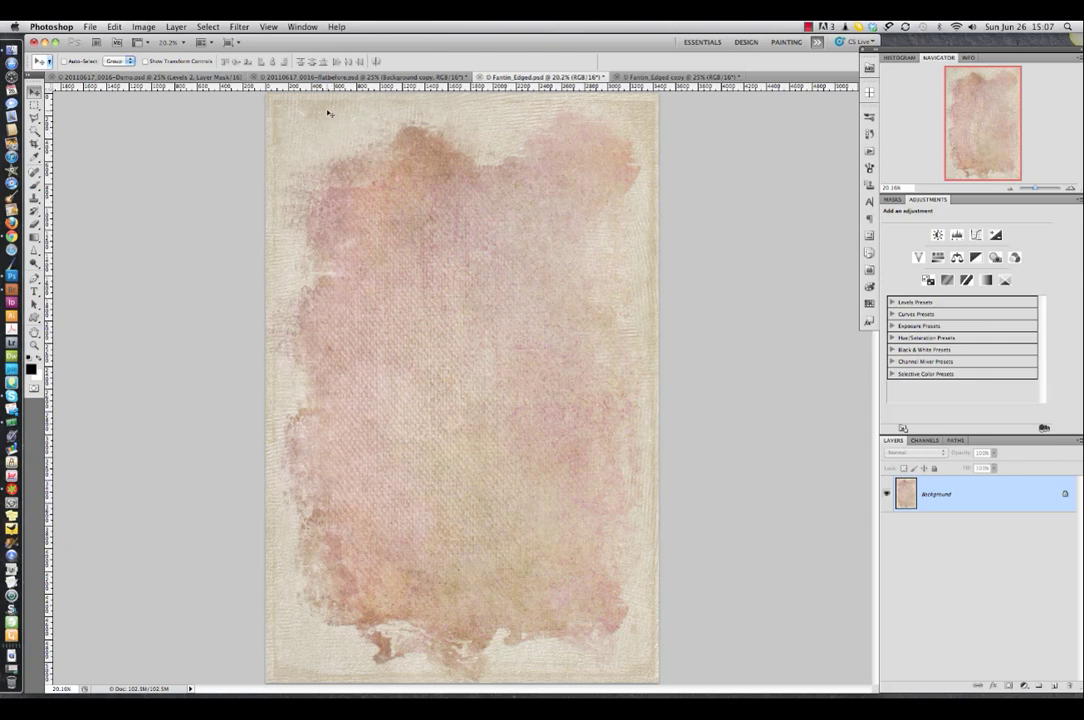
Copy the full-size texture into 20110617_0016-flatbefore.psd as a new layer and scale it about its centre to 74.54% × 73.57% to fit the canvas.
left_click(330, 78)
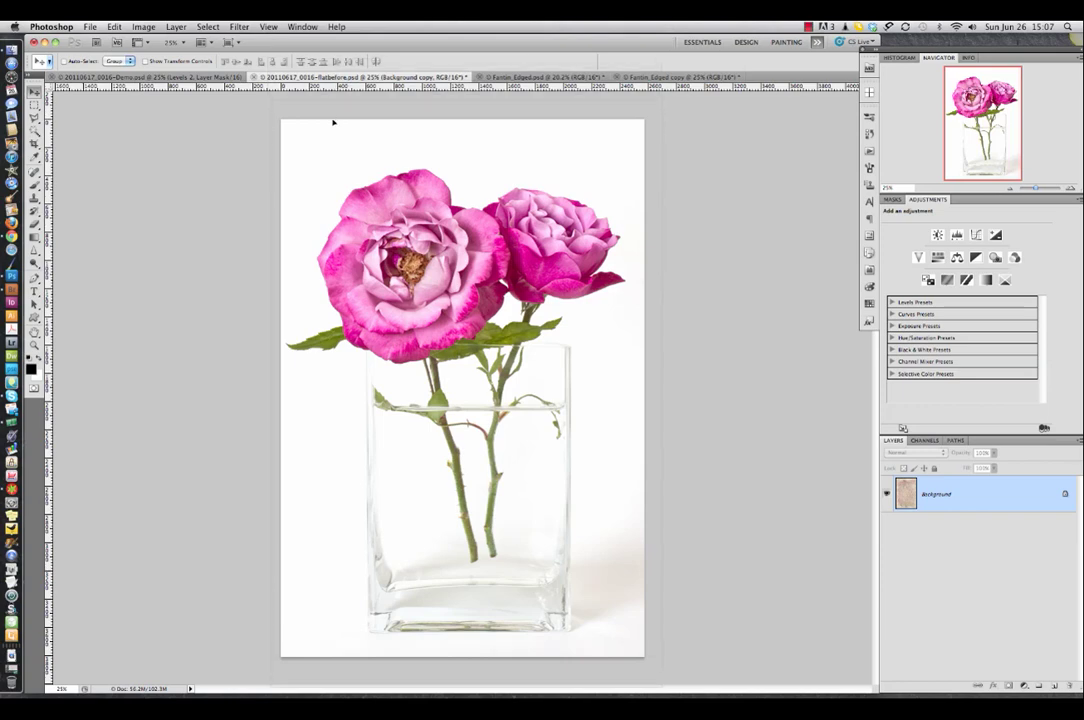
left_click_drag(333, 122, 328, 130)
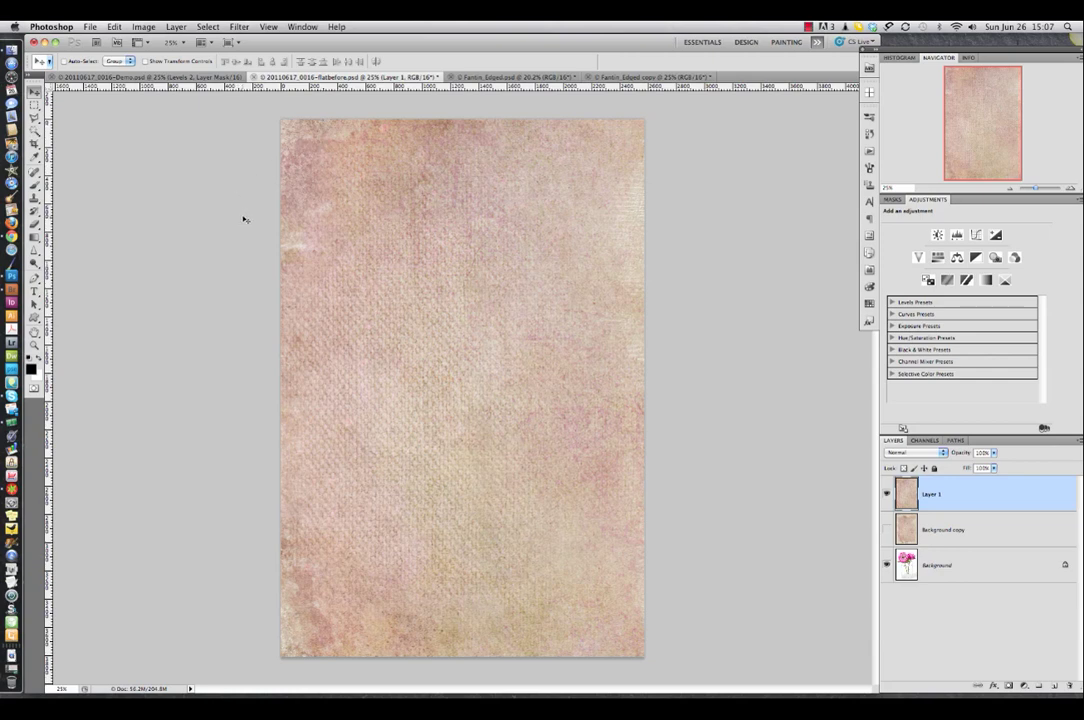
key("super+t")
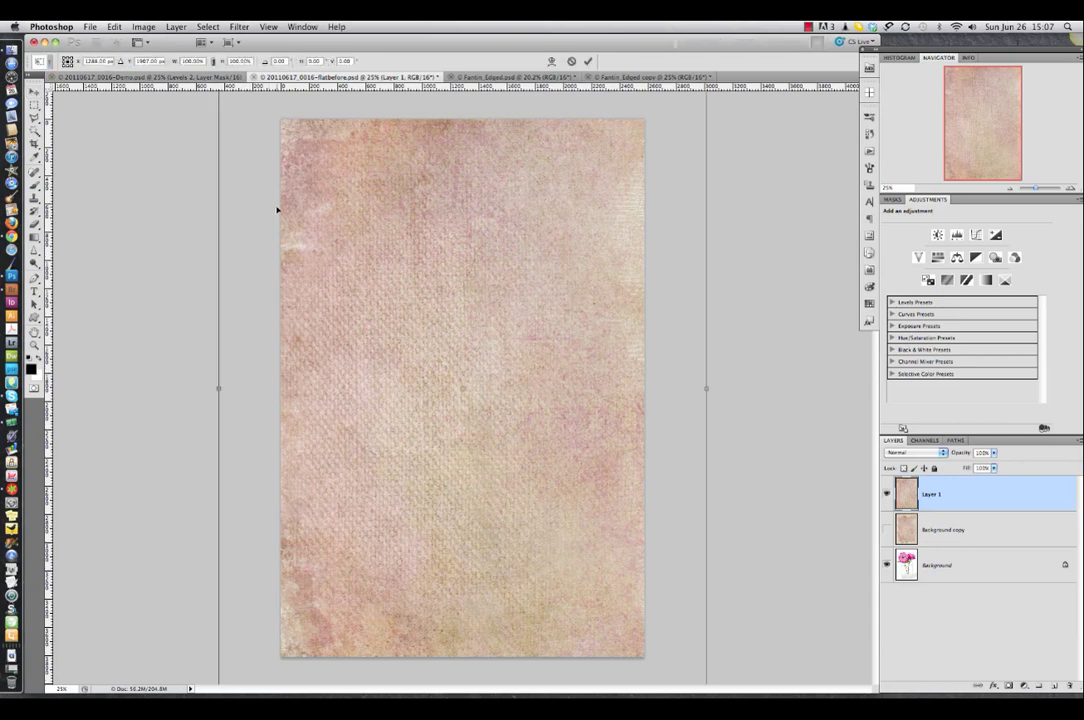
key("super+minus")
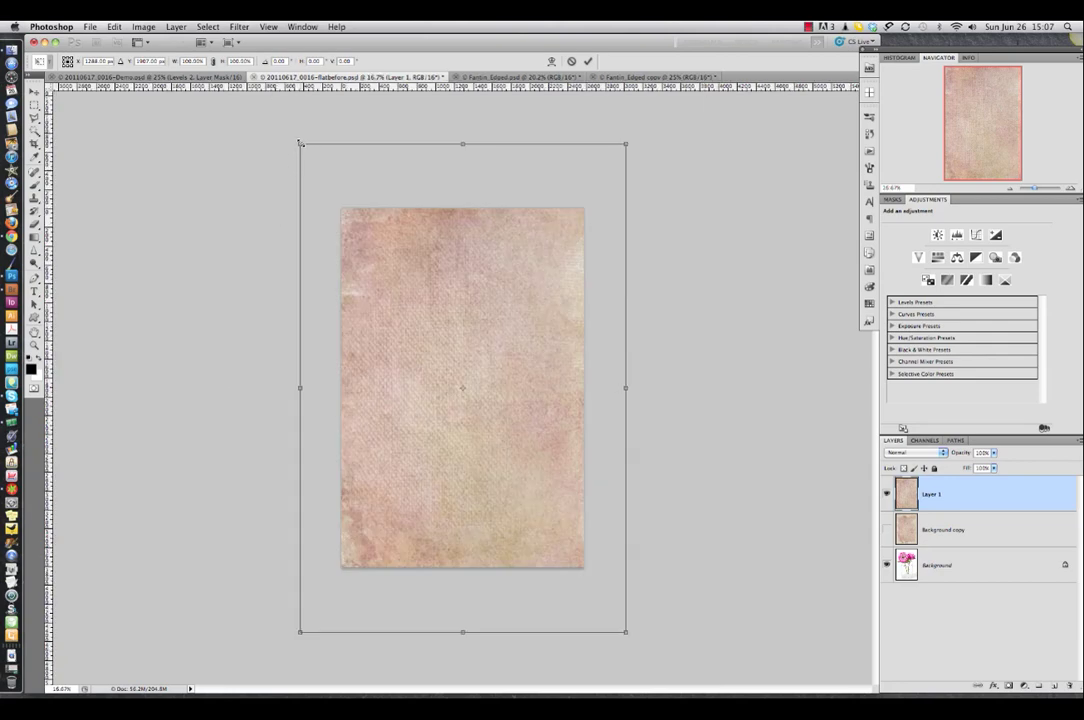
left_click_drag(300, 143, 320, 185)
left_click_drag(321, 189, 341, 207)
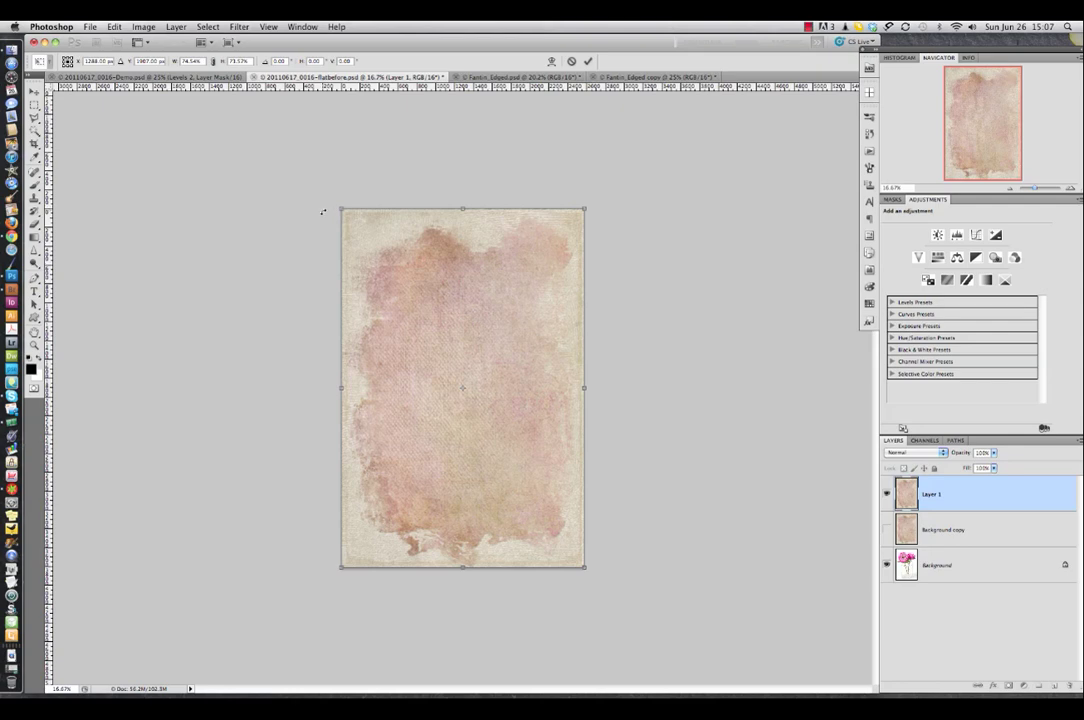
key("Return")
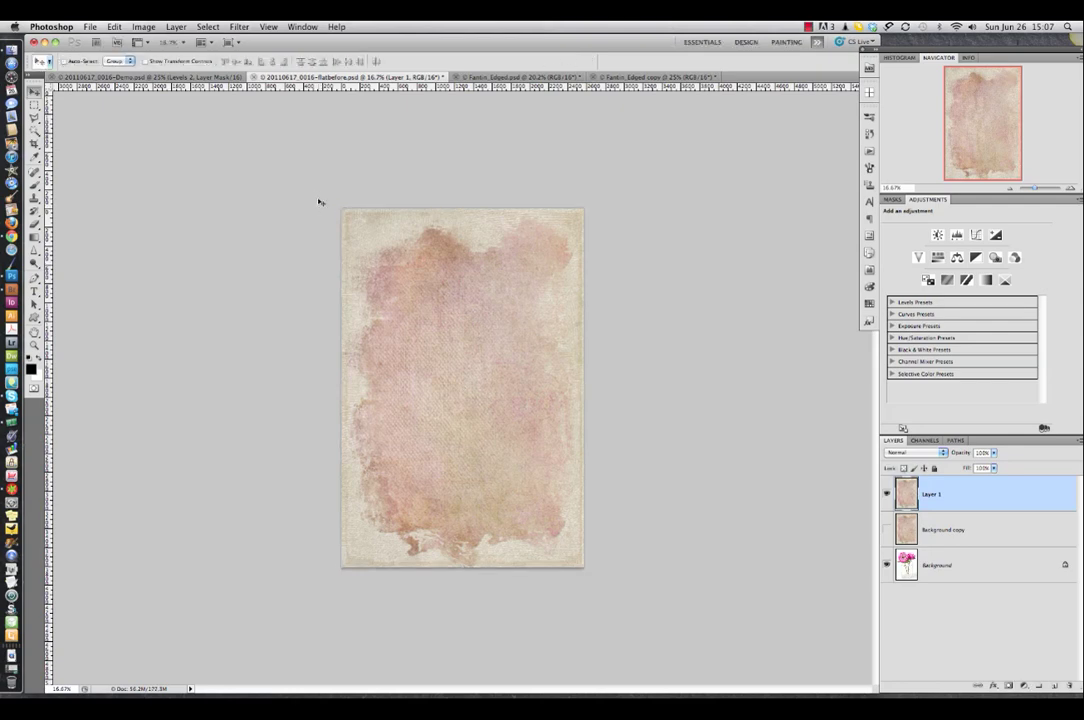
key("super+plus")
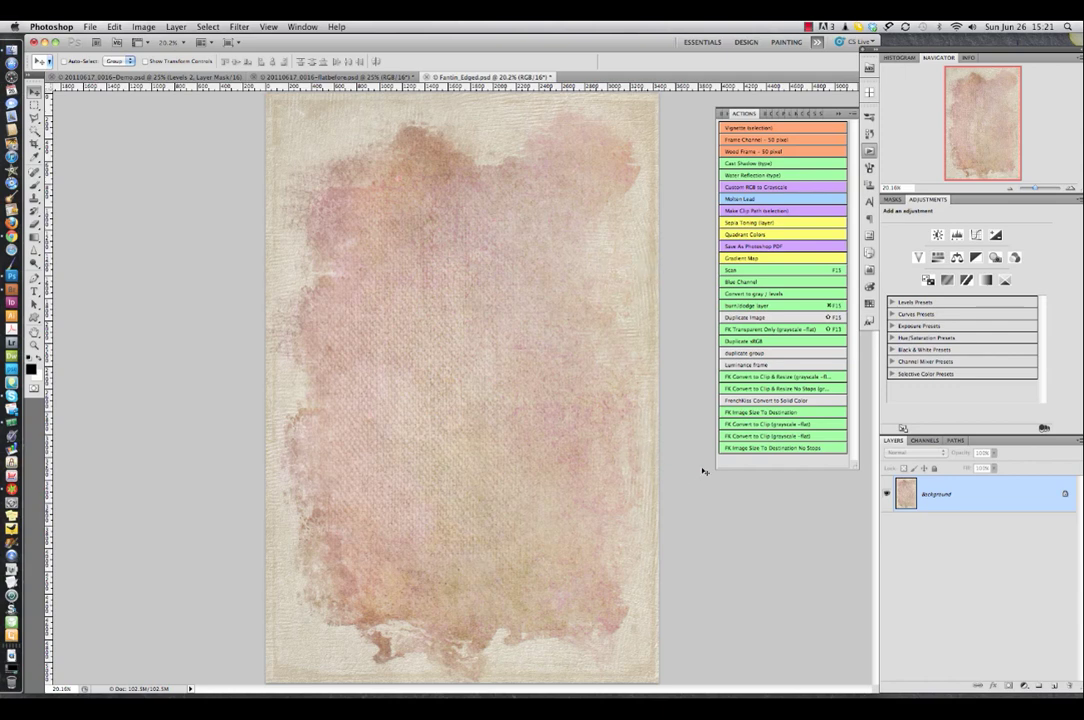
Run the FK Image Size To Destination action on Fantin_Edged.psd, matching 20110617_0016-flatbefore.psd at 2575 × 3812 pixels.
left_click(771, 412)
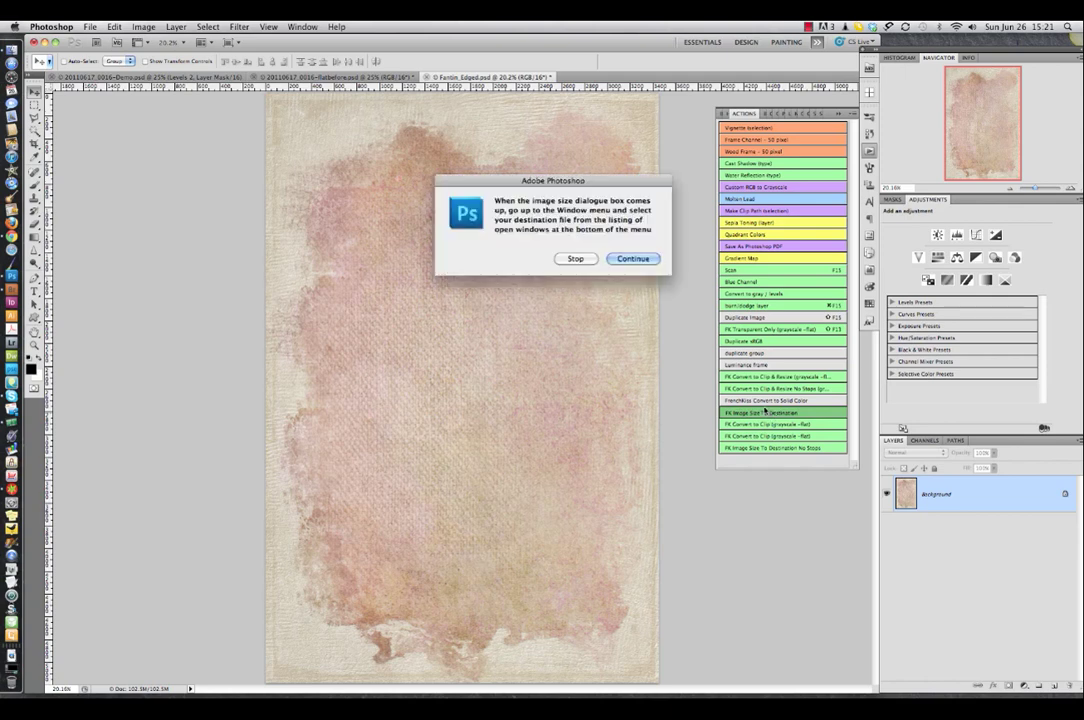
left_click_drag(606, 179, 512, 234)
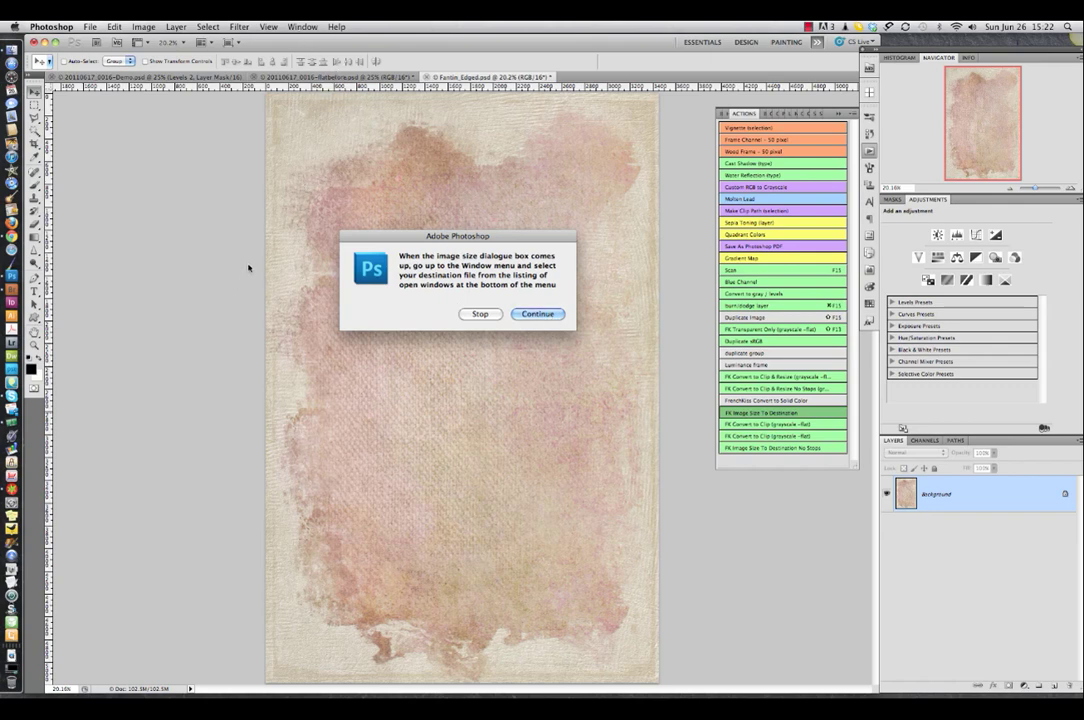
left_click(551, 314)
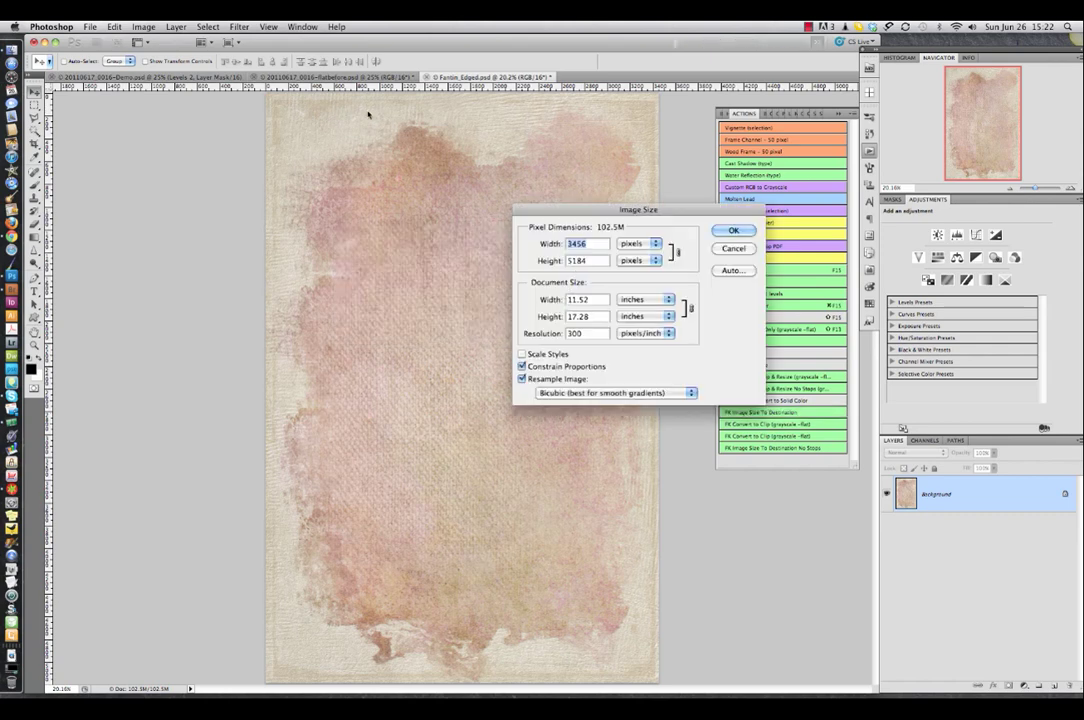
left_click(302, 27)
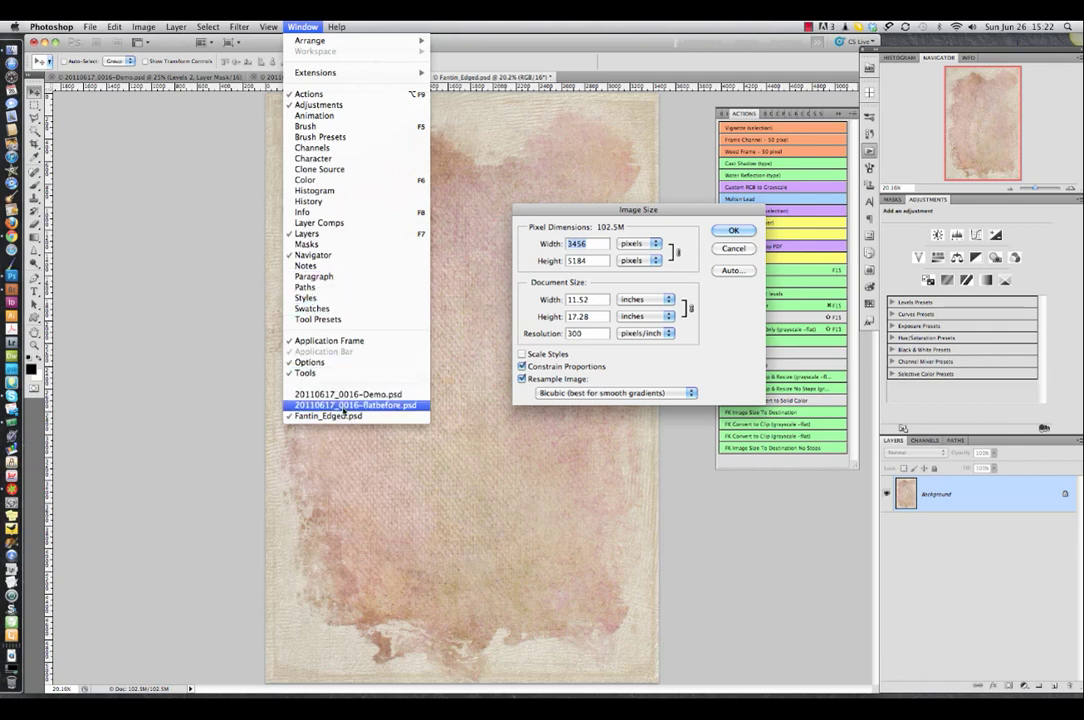
left_click(343, 406)
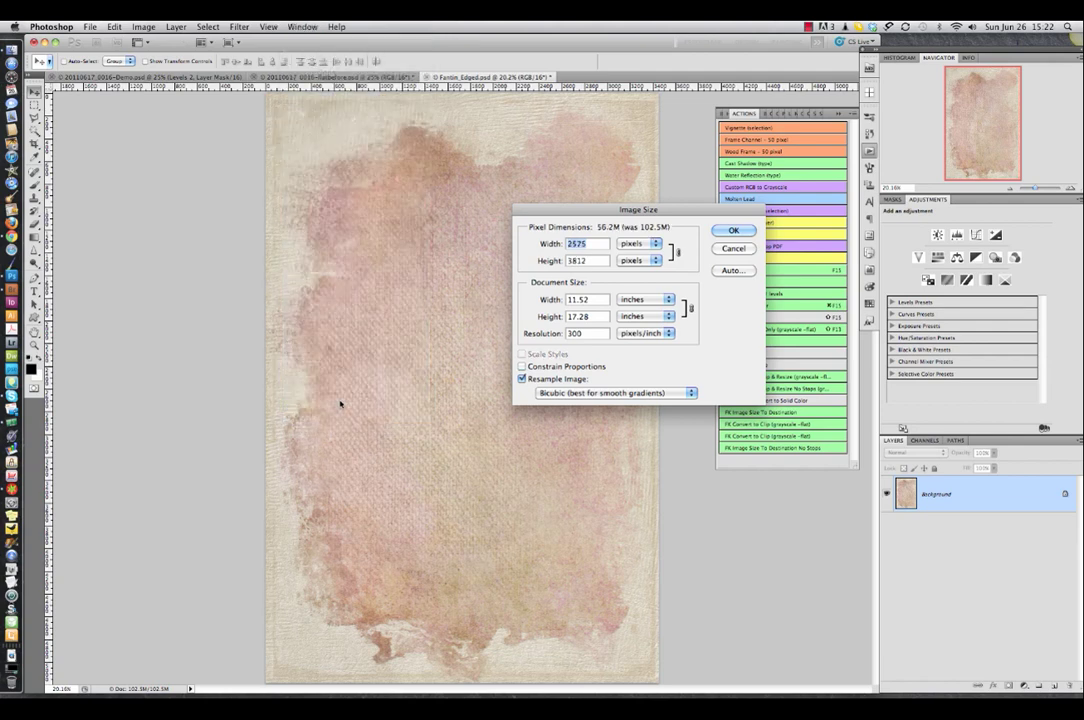
left_click(733, 231)
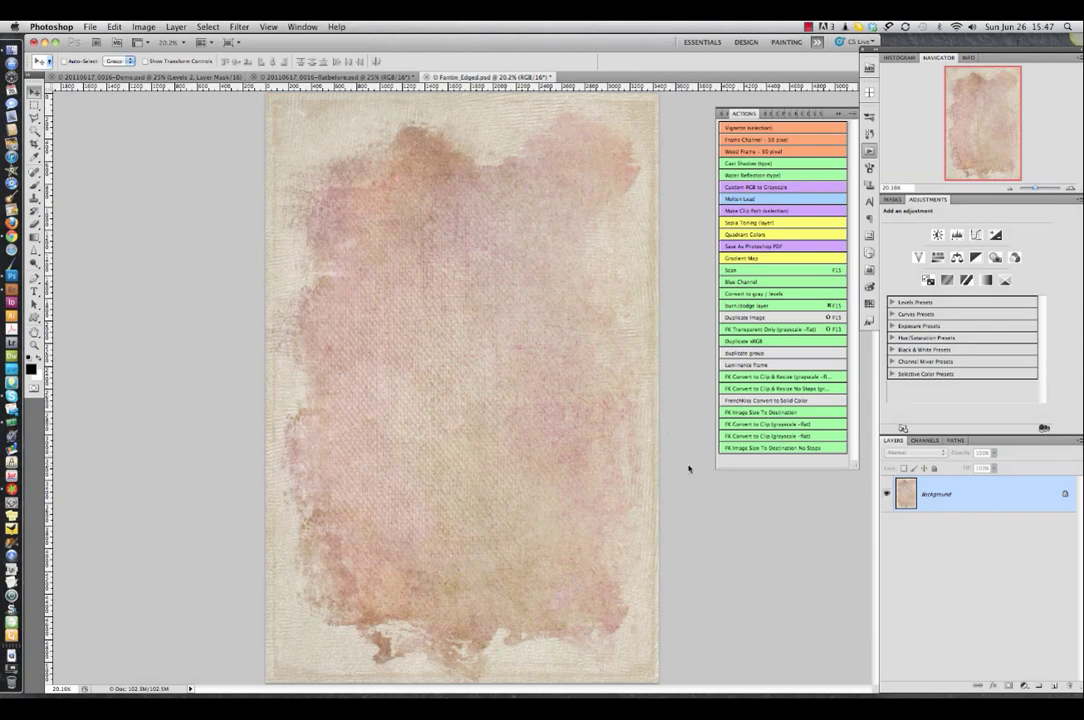
Resize Fantin_Edged.psd to 2575 × 3812 pixels with the FK Image Size To Destination No Stops action, using 20110617_0016-flatbefore.psd as the size source.
left_click(800, 450)
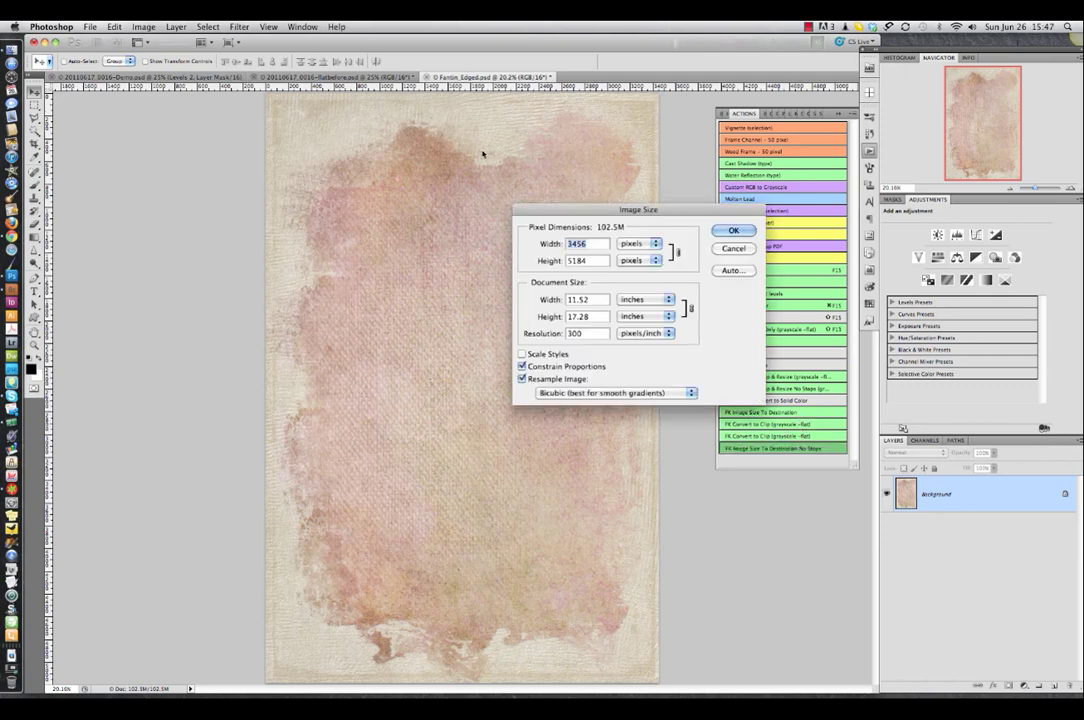
left_click(300, 25)
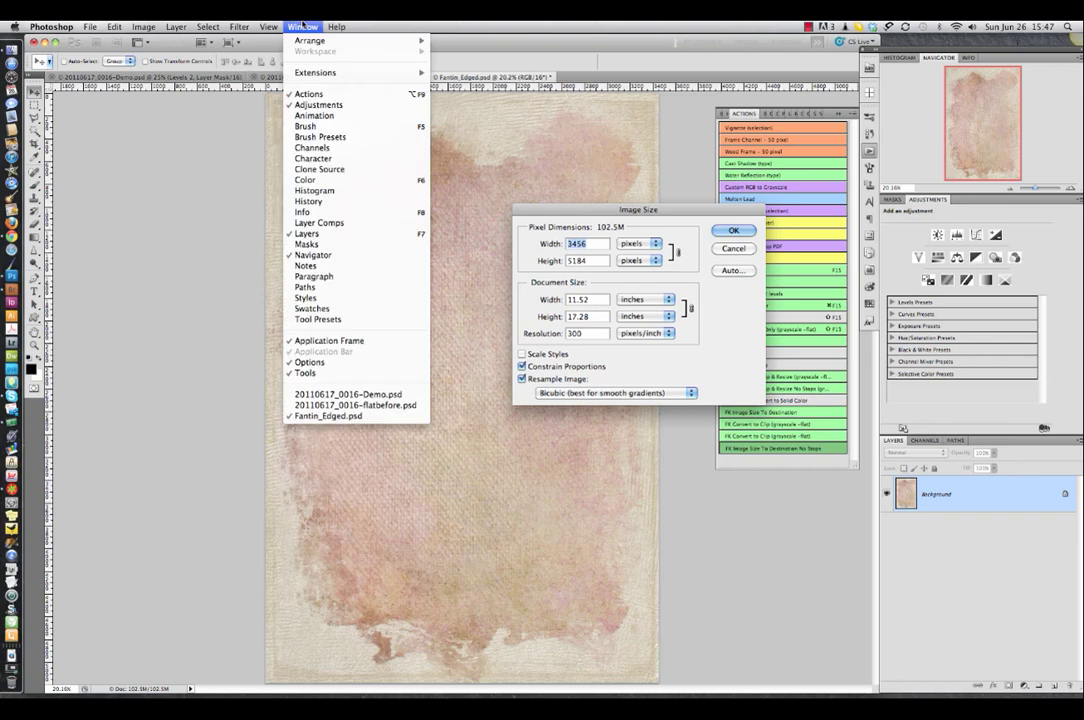
left_click(402, 405)
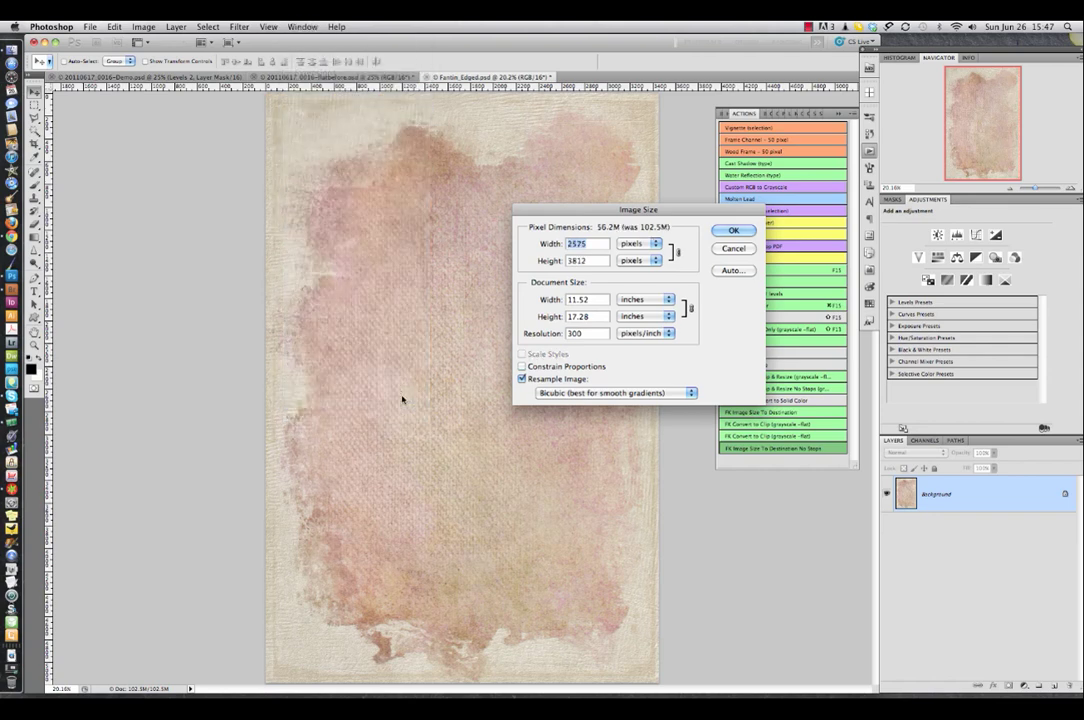
left_click(733, 230)
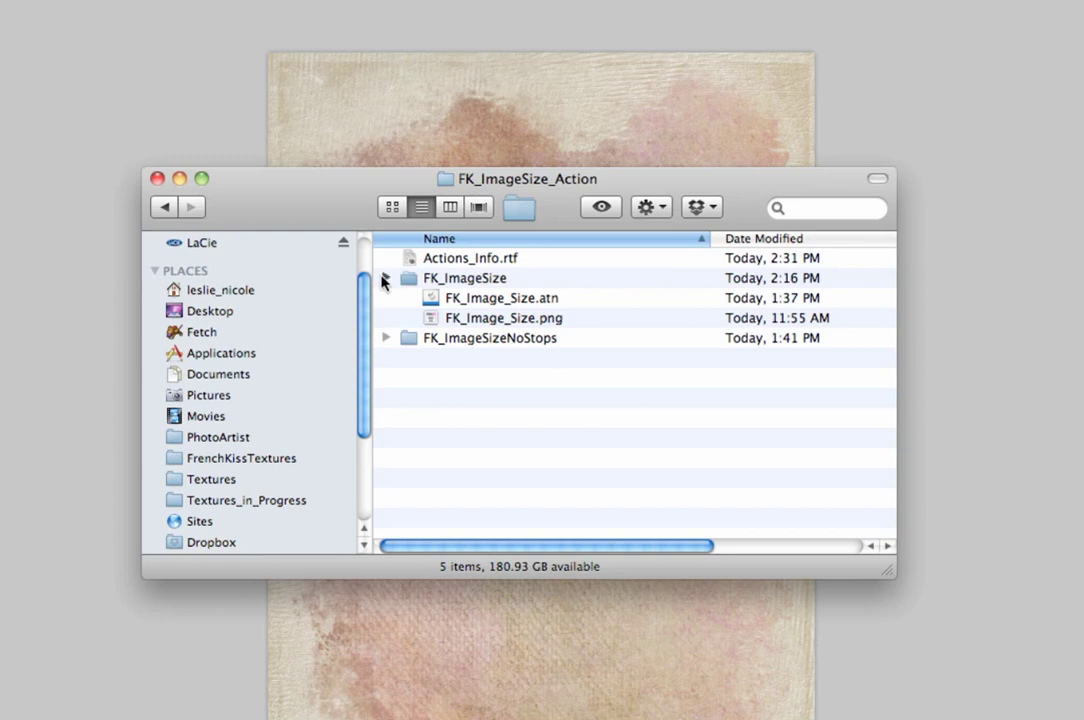
Examine the contents of the FK_ImageSize subfolder within the FK_ImageSize_Action folder in Finder.
left_click(386, 279)
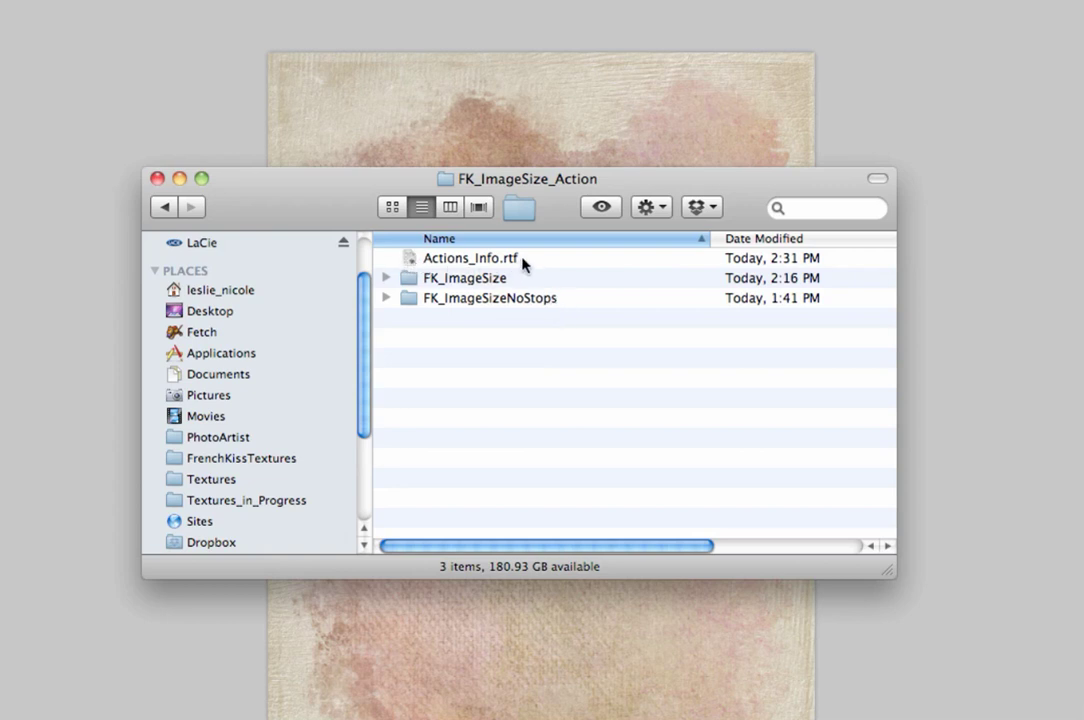
left_click(386, 279)
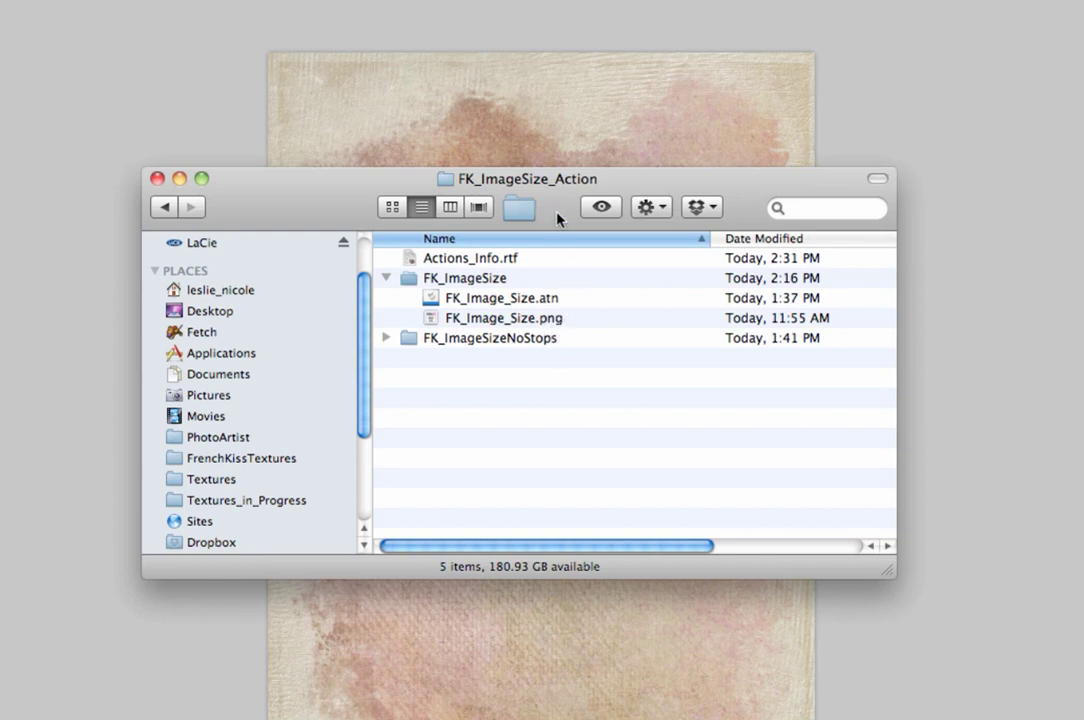
left_click_drag(557, 218, 557, 227)
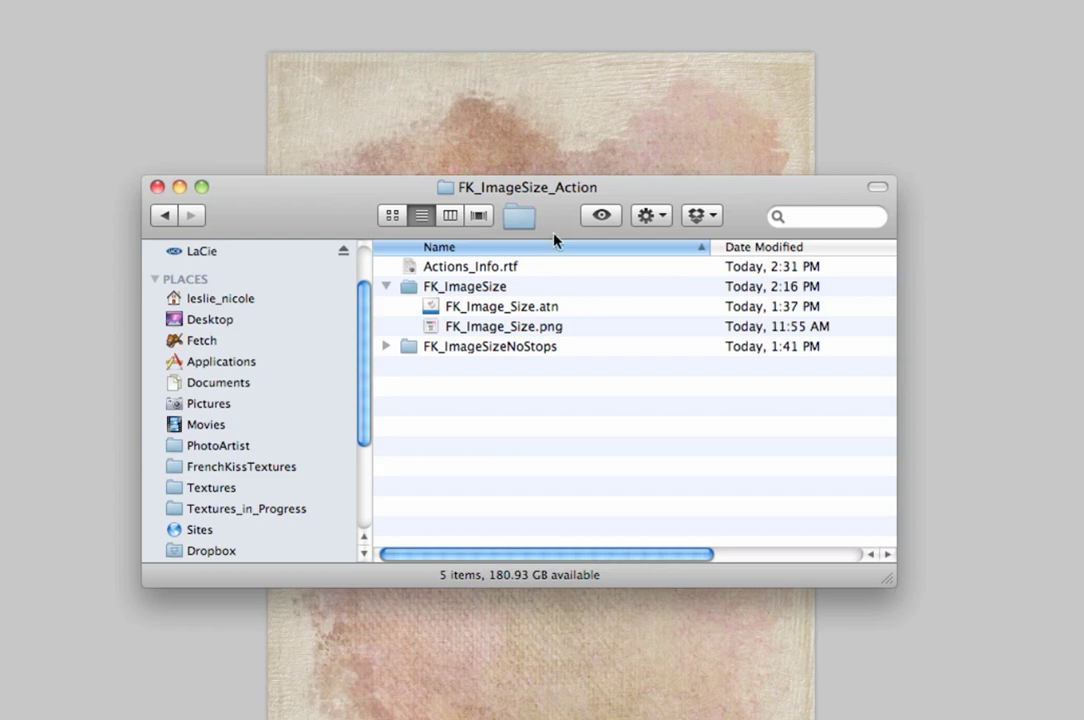
left_click_drag(554, 232, 554, 231)
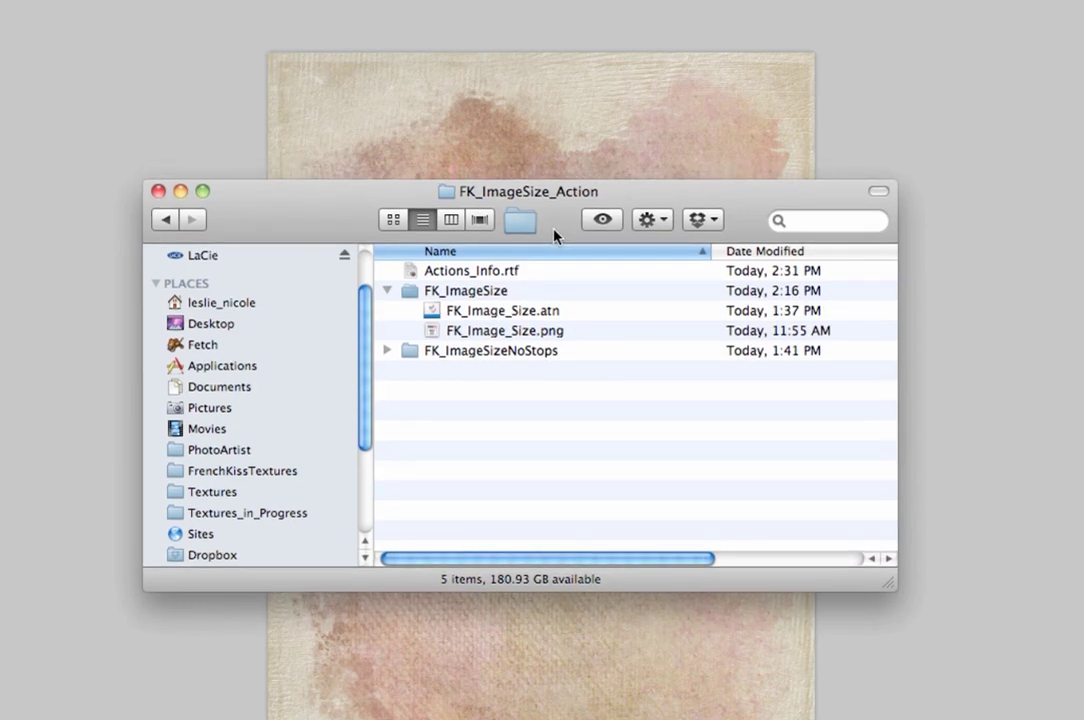